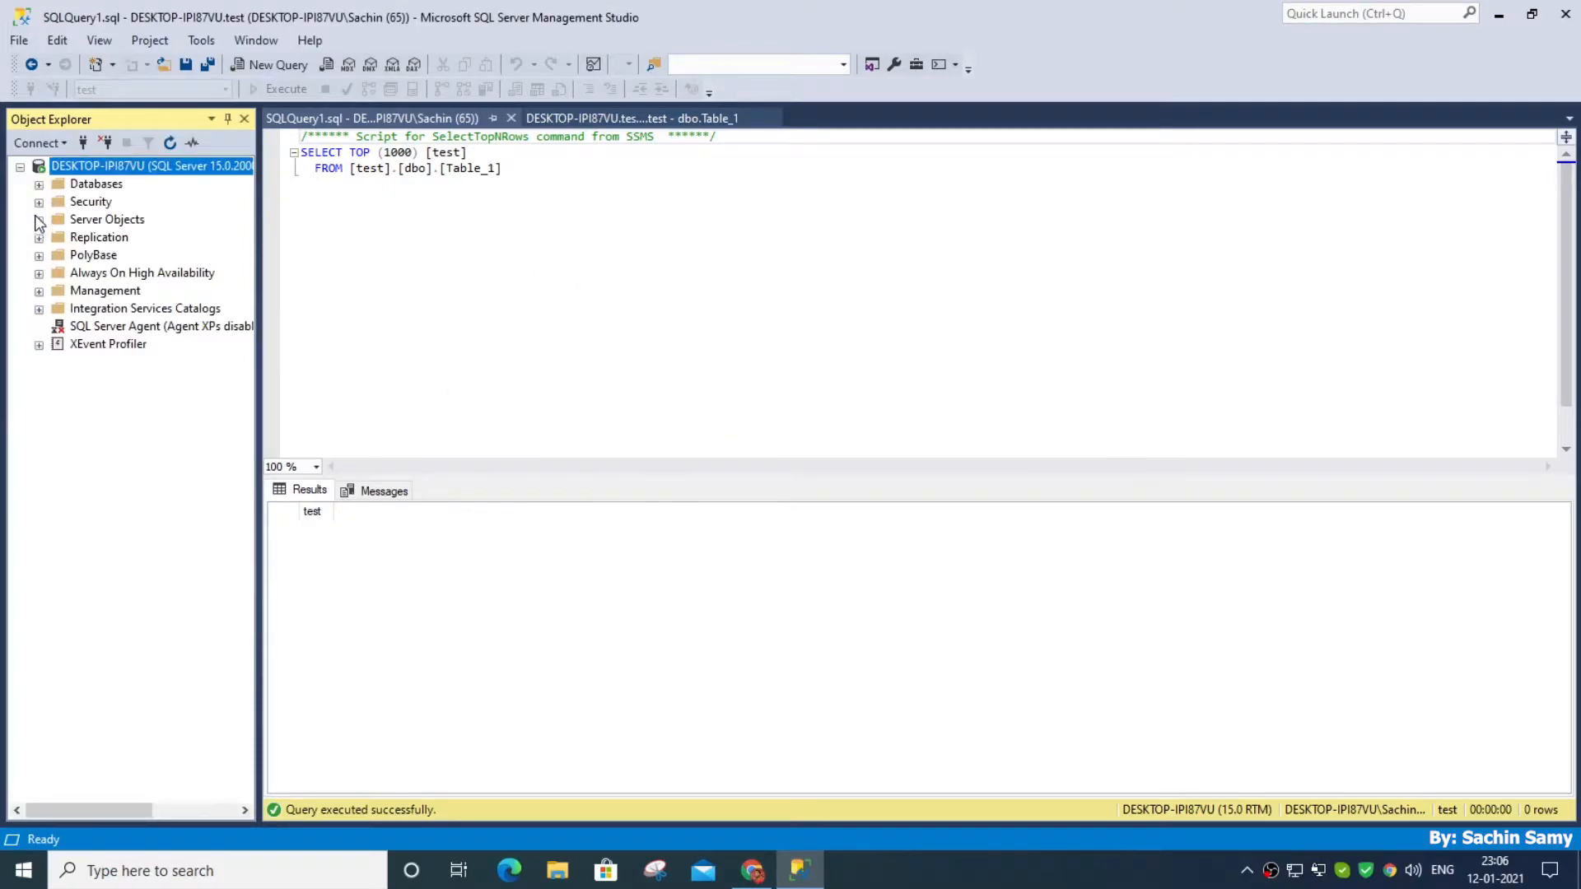
Set the server's authentication to SQL Server and Windows Authentication mode in its security properties and apply the change
right_click(106, 171)
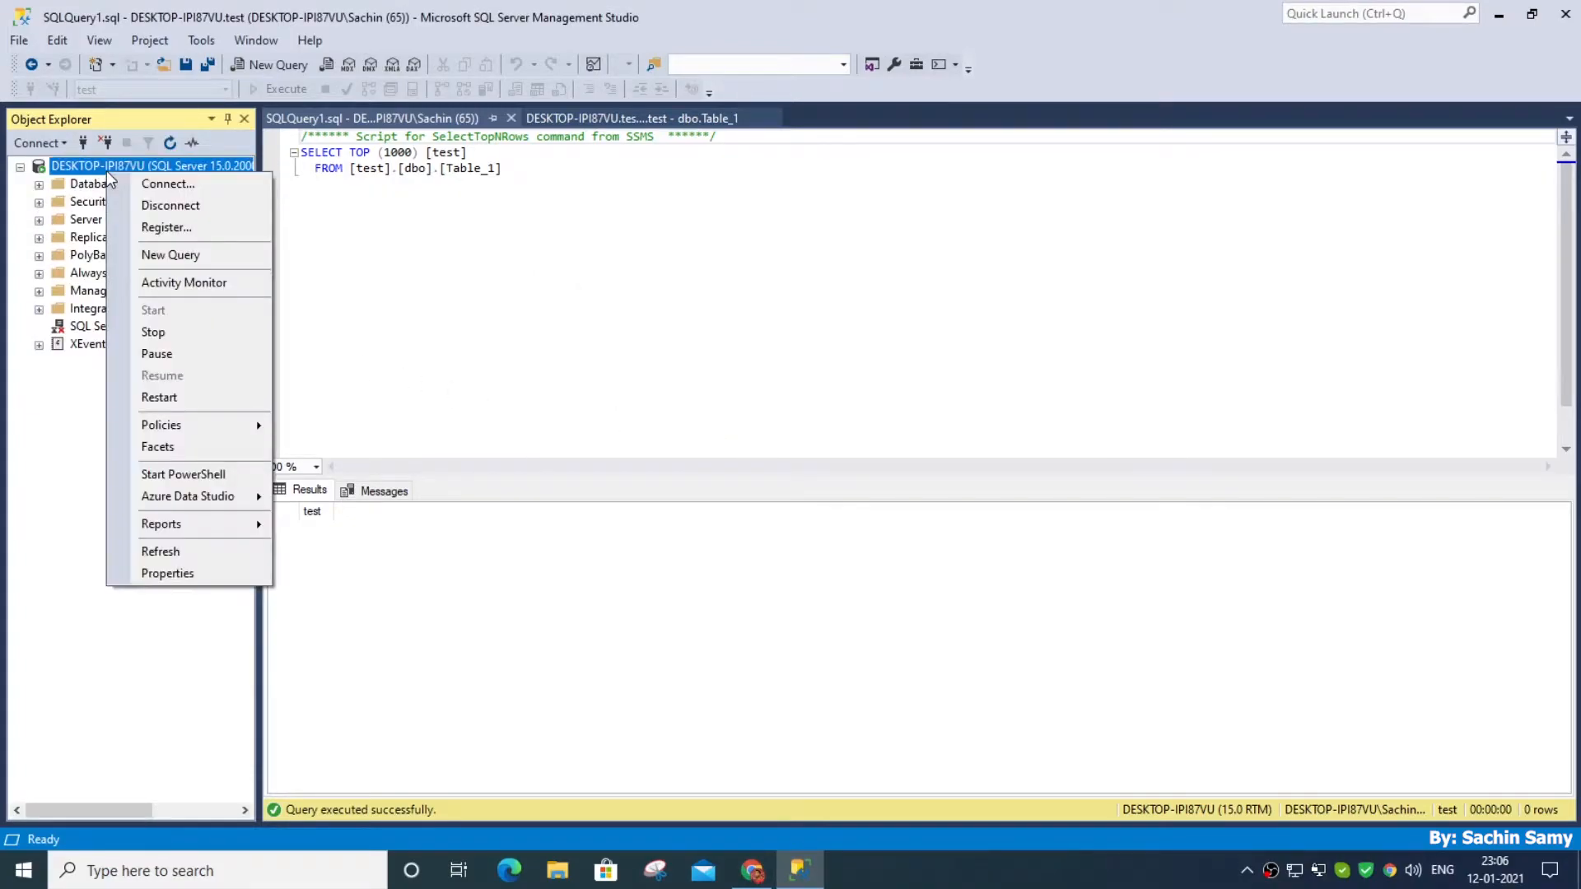
left_click(181, 571)
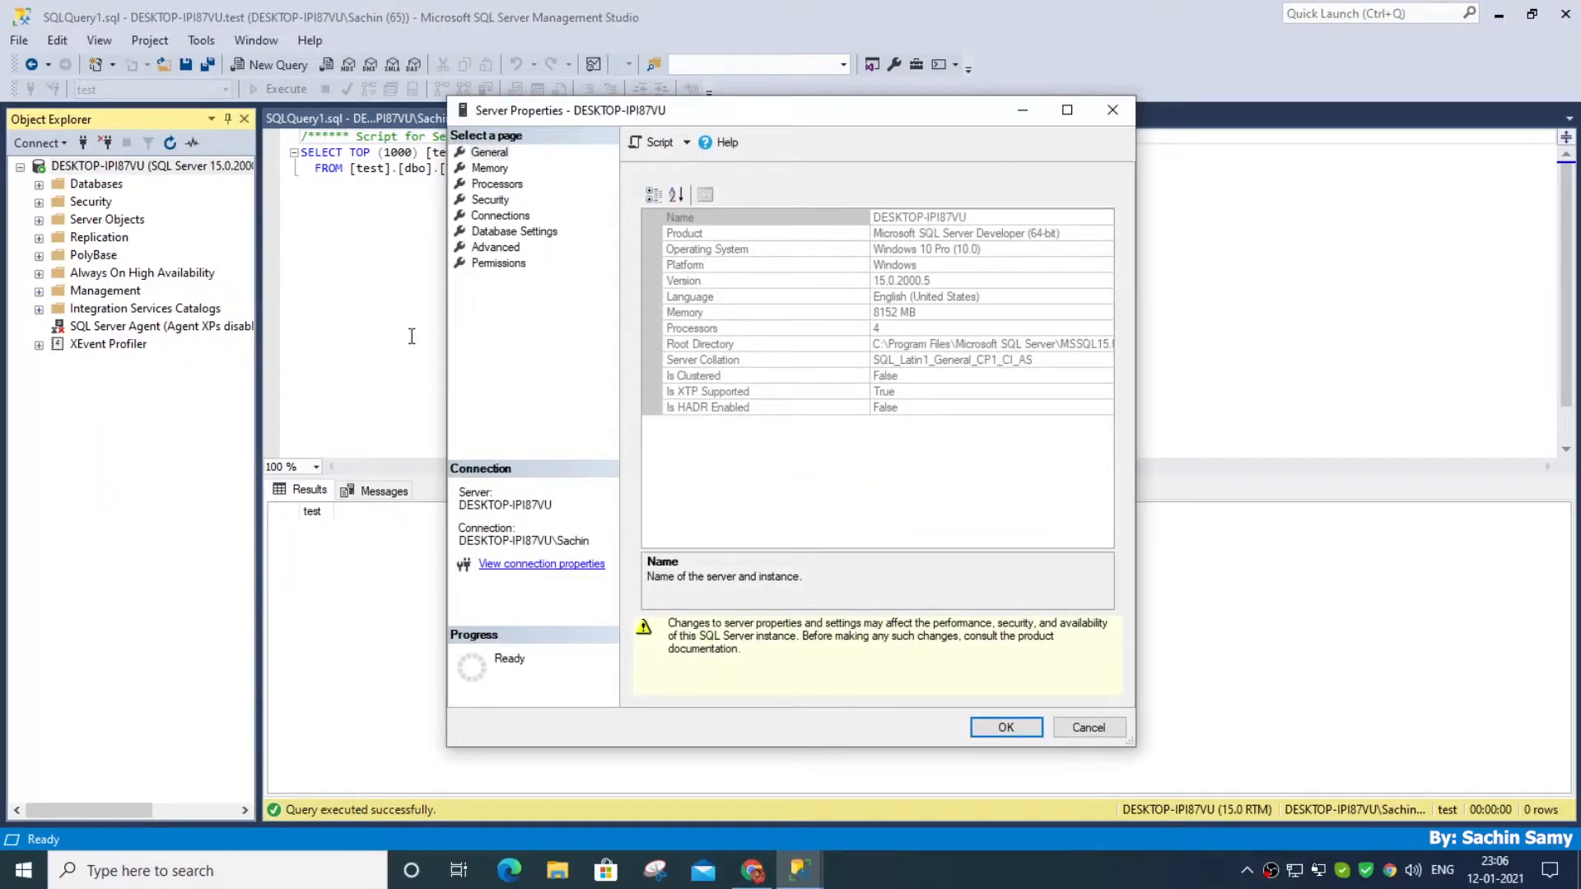
left_click(494, 202)
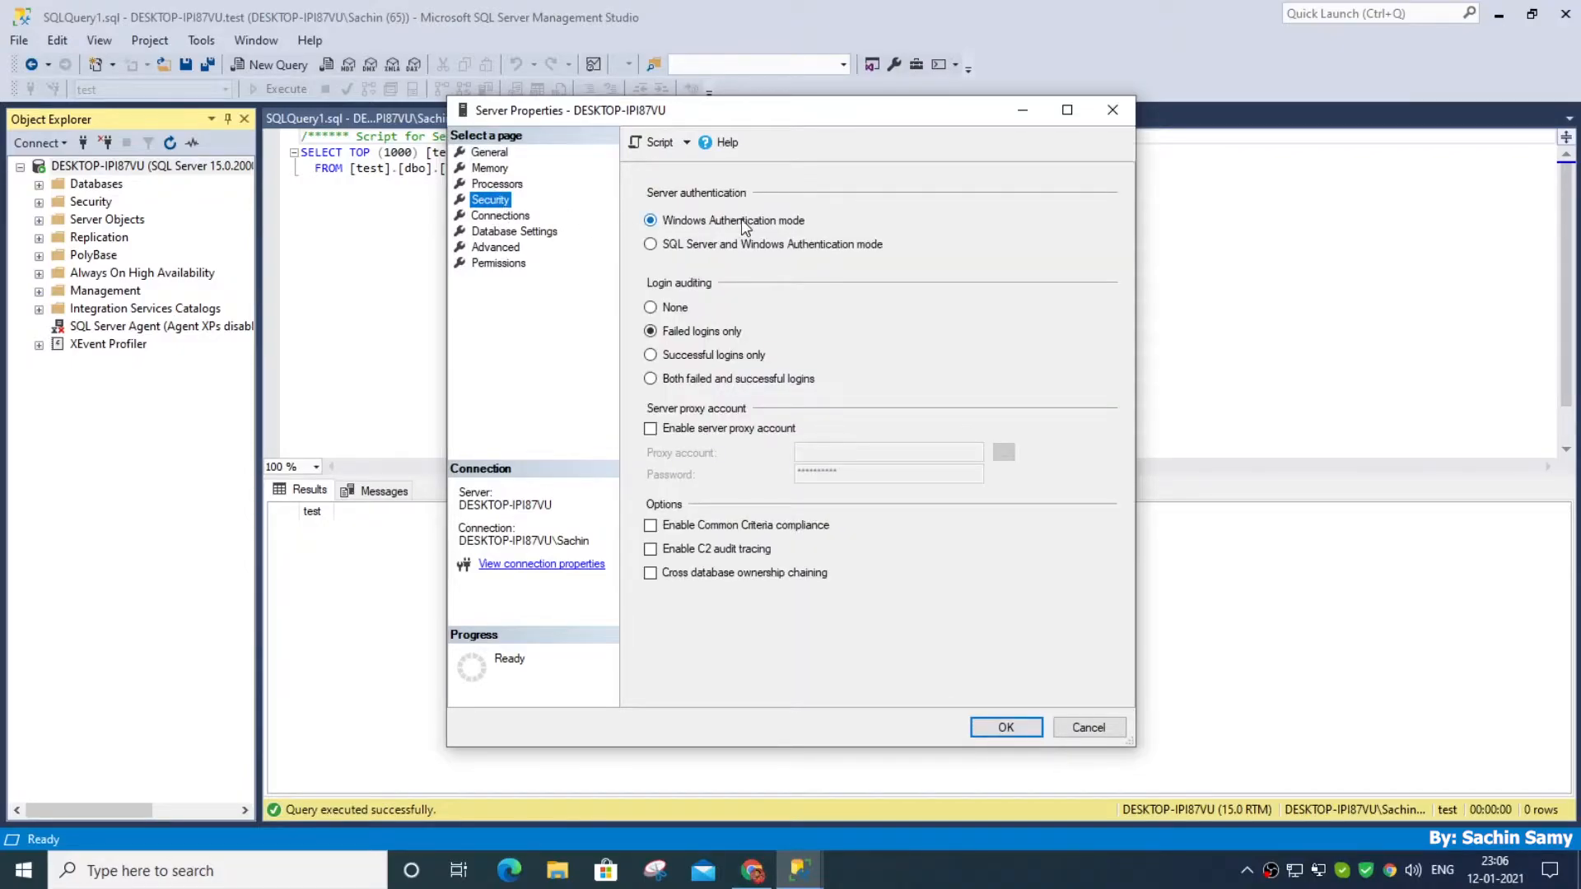
left_click(651, 244)
left_click(994, 729)
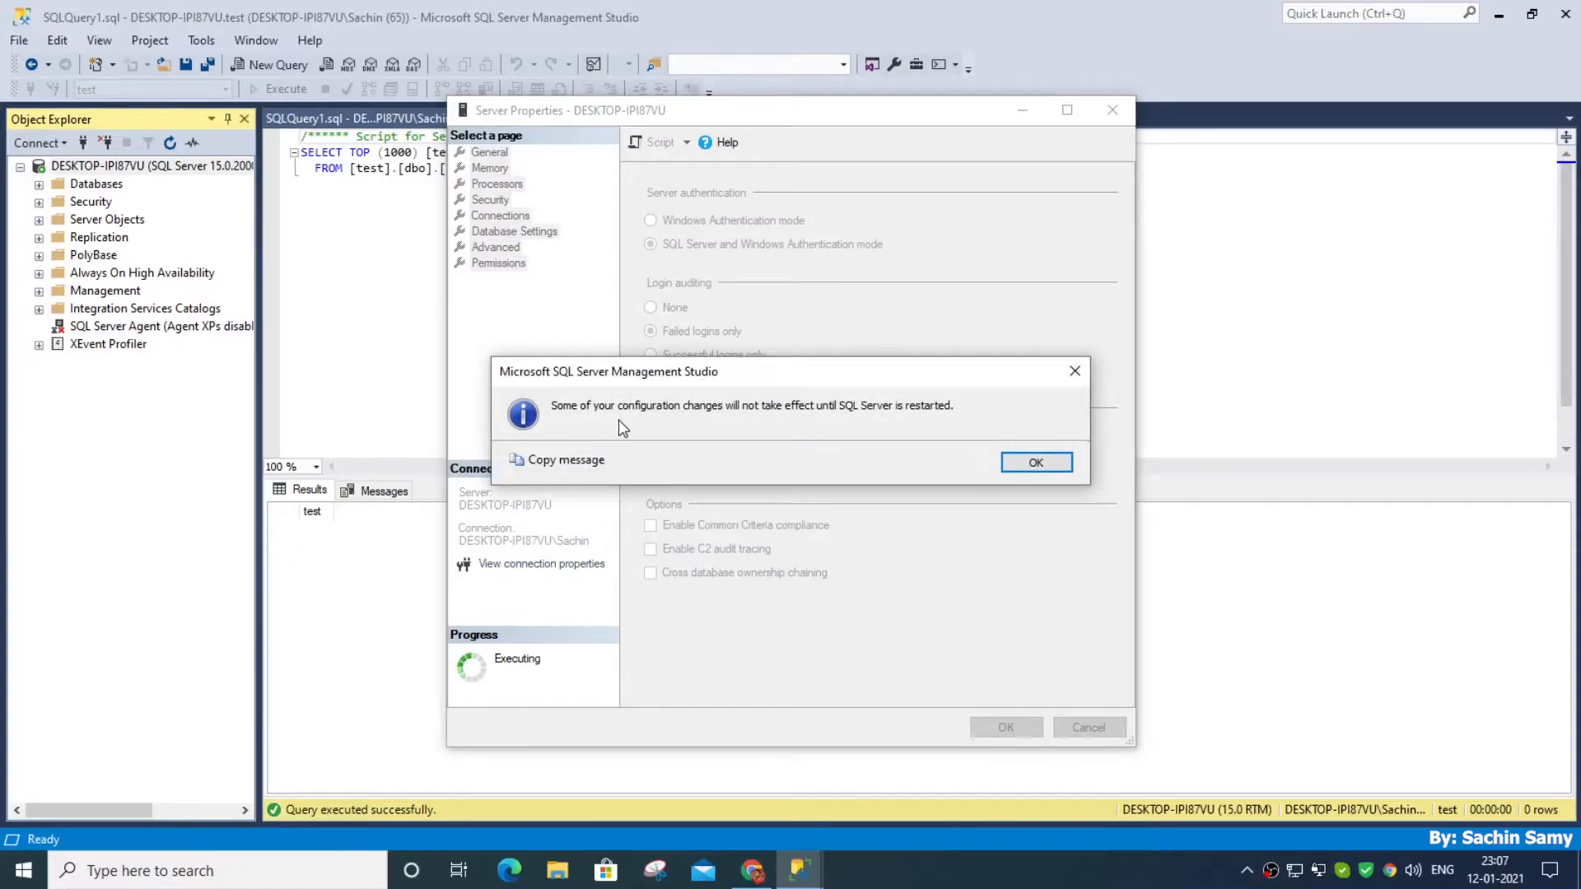
left_click(1035, 462)
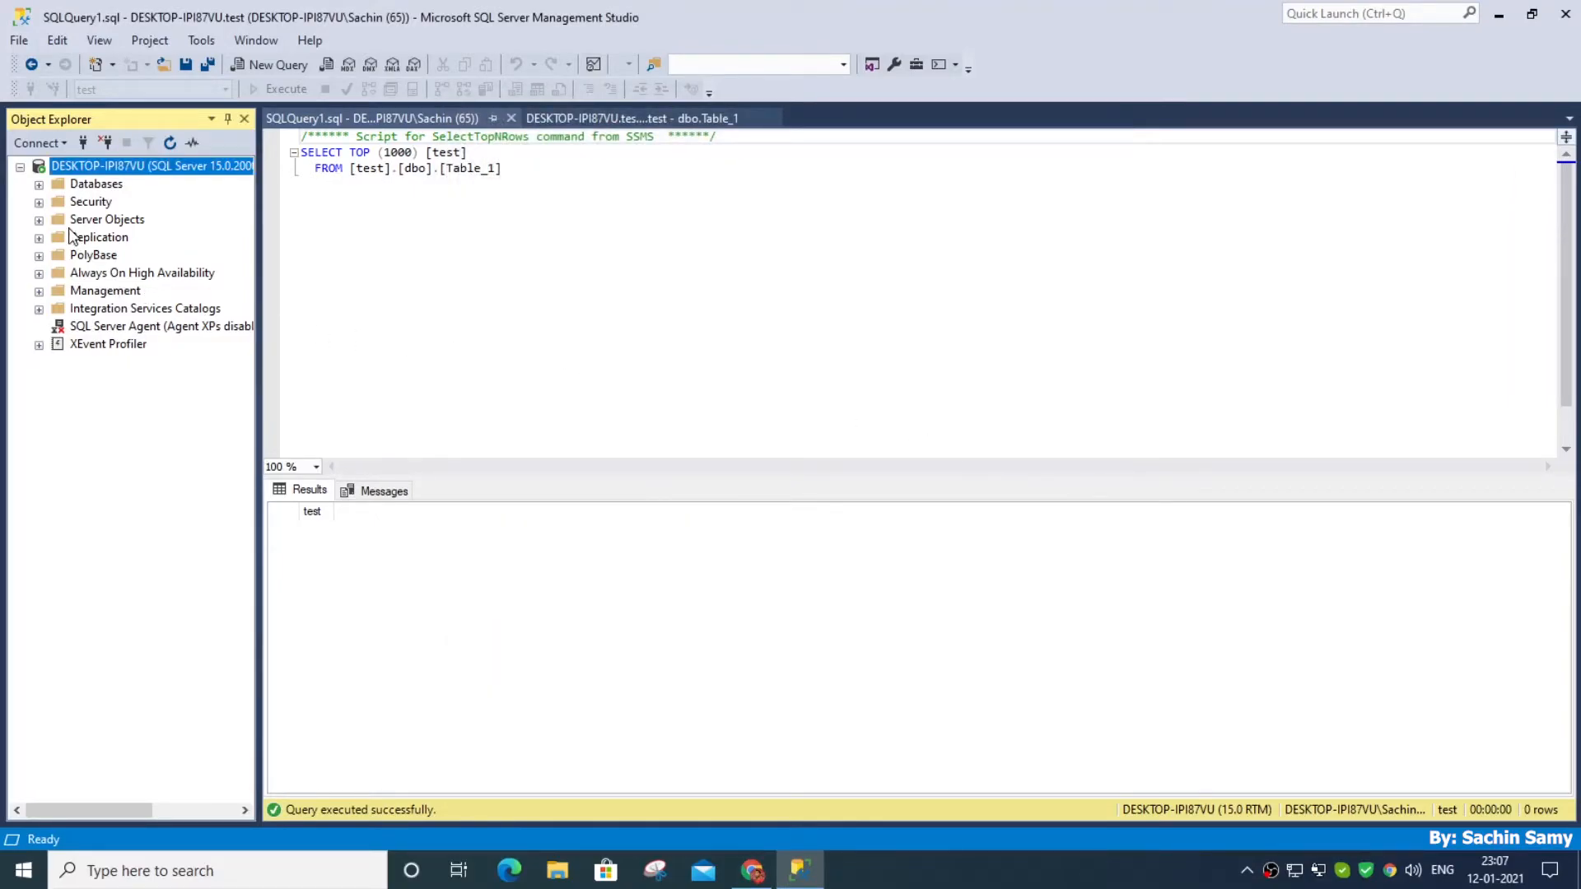
Open the properties of the sa login under the server's security logins and turn off Enforce password policy
left_click(41, 203)
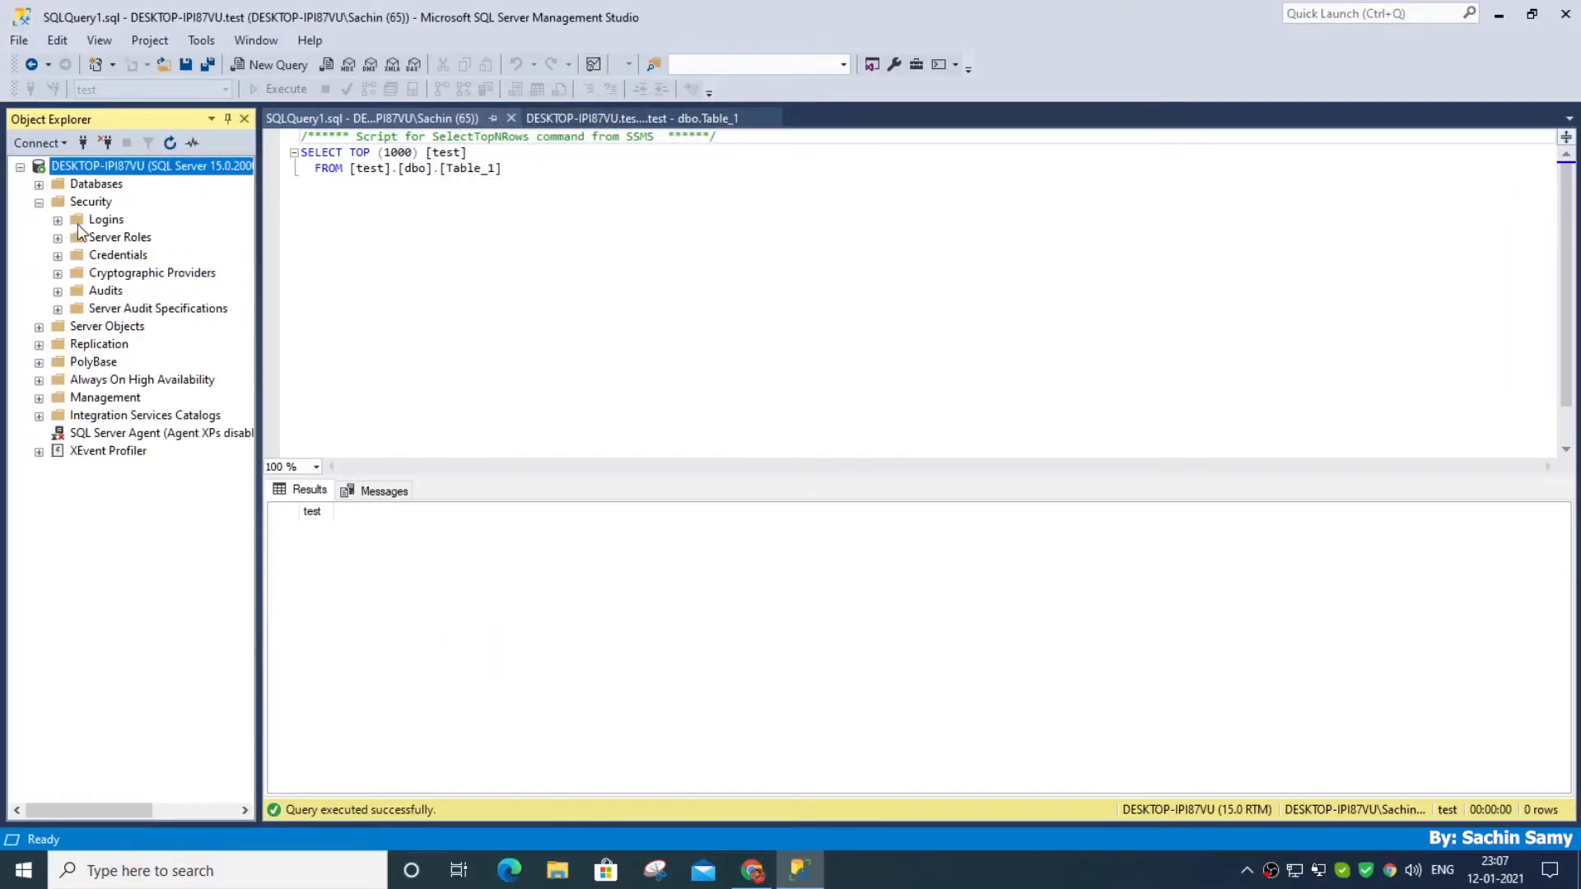
left_click(78, 223)
left_click(58, 220)
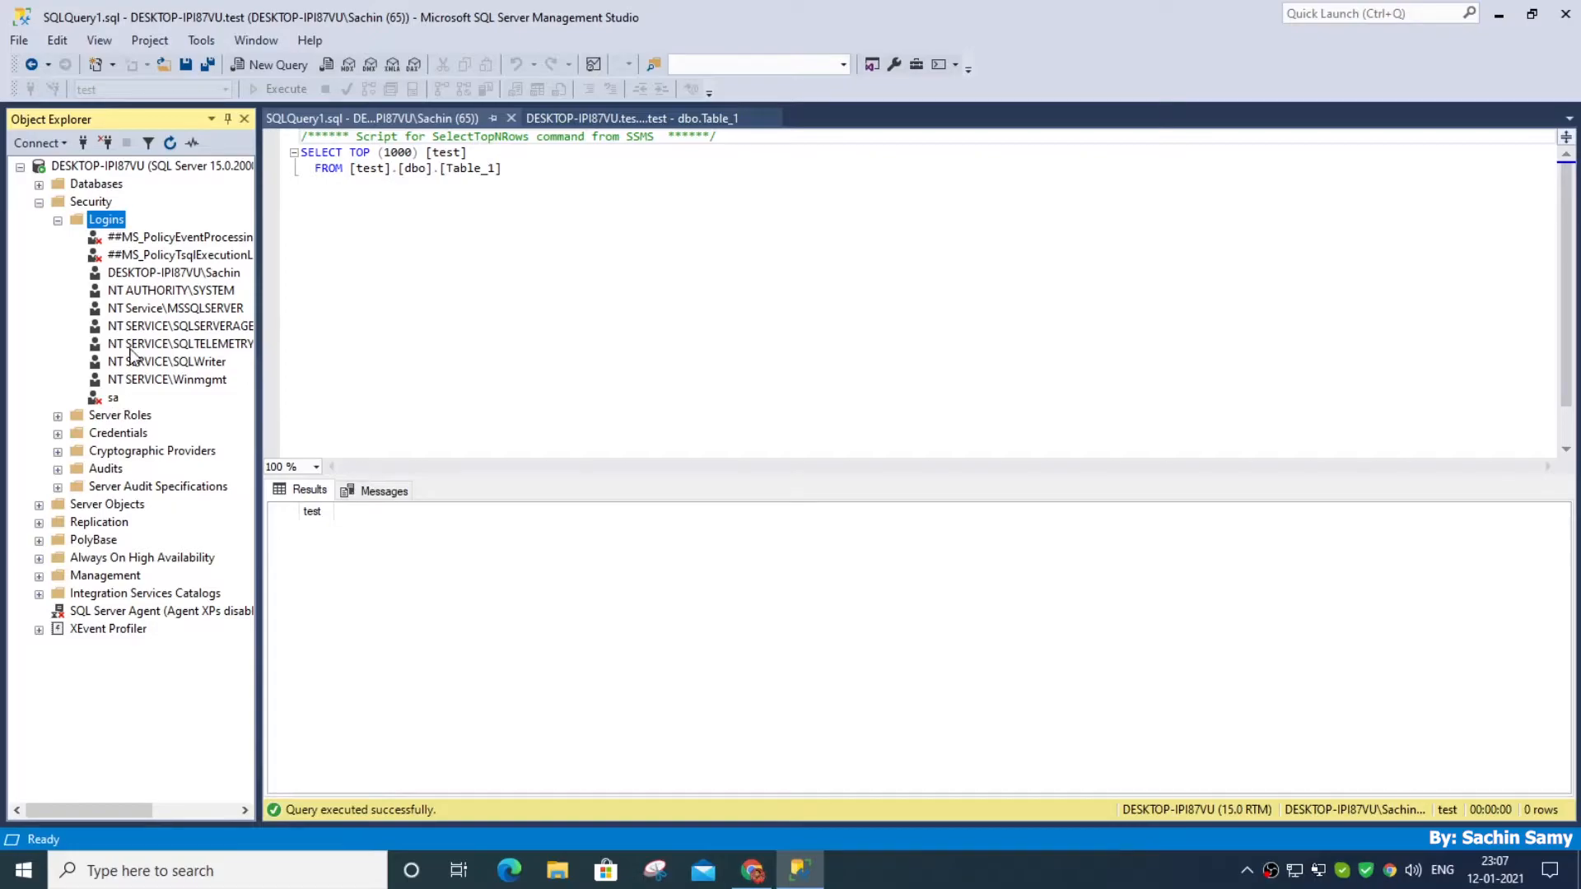
right_click(110, 222)
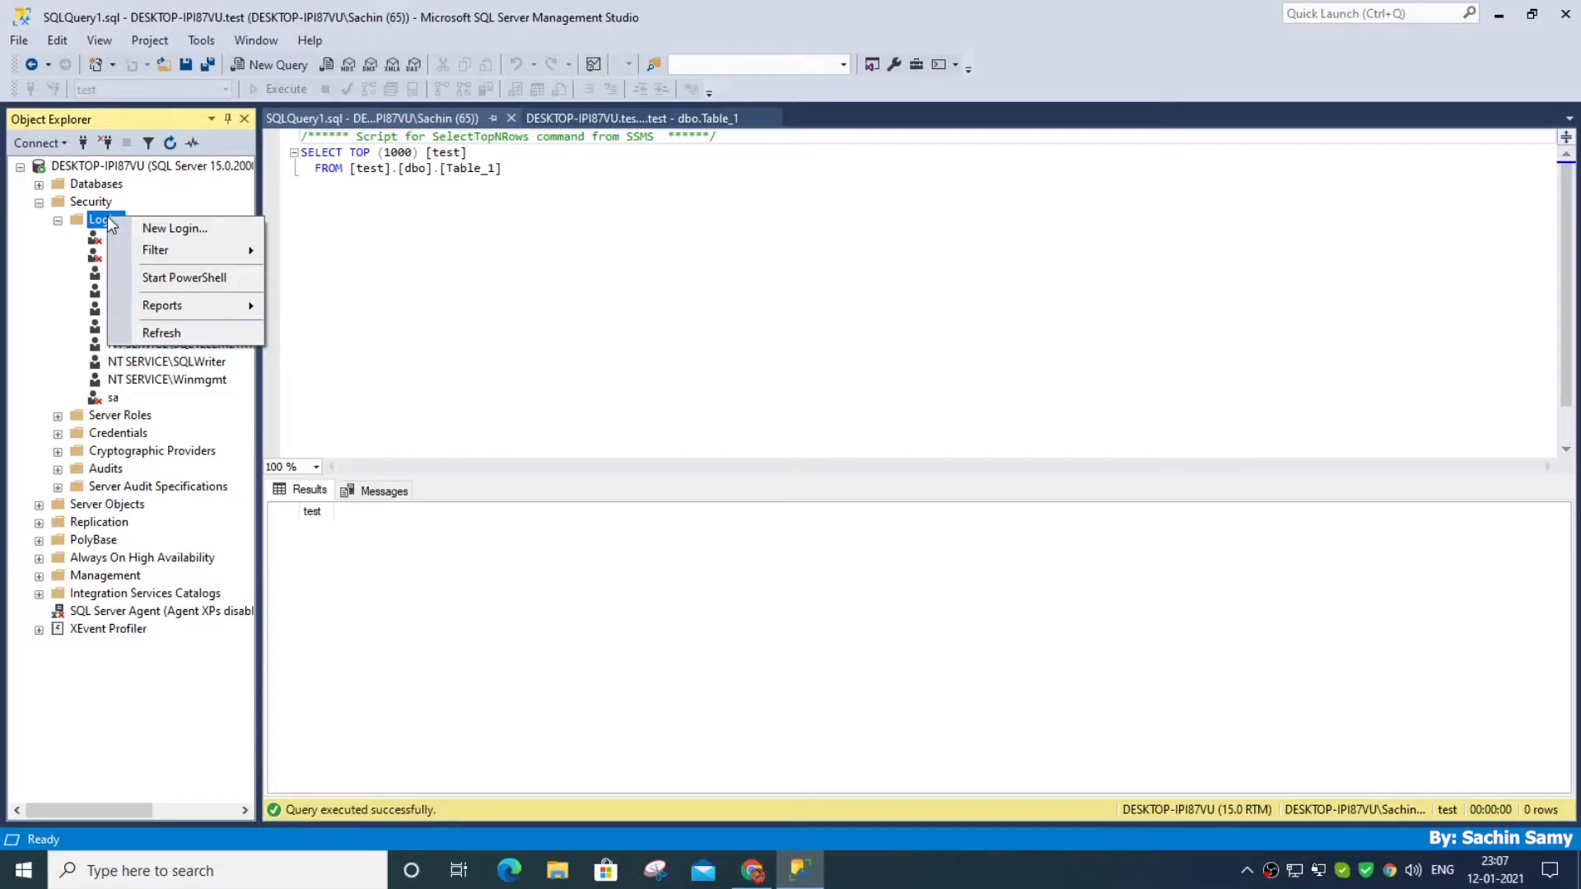
left_click(55, 258)
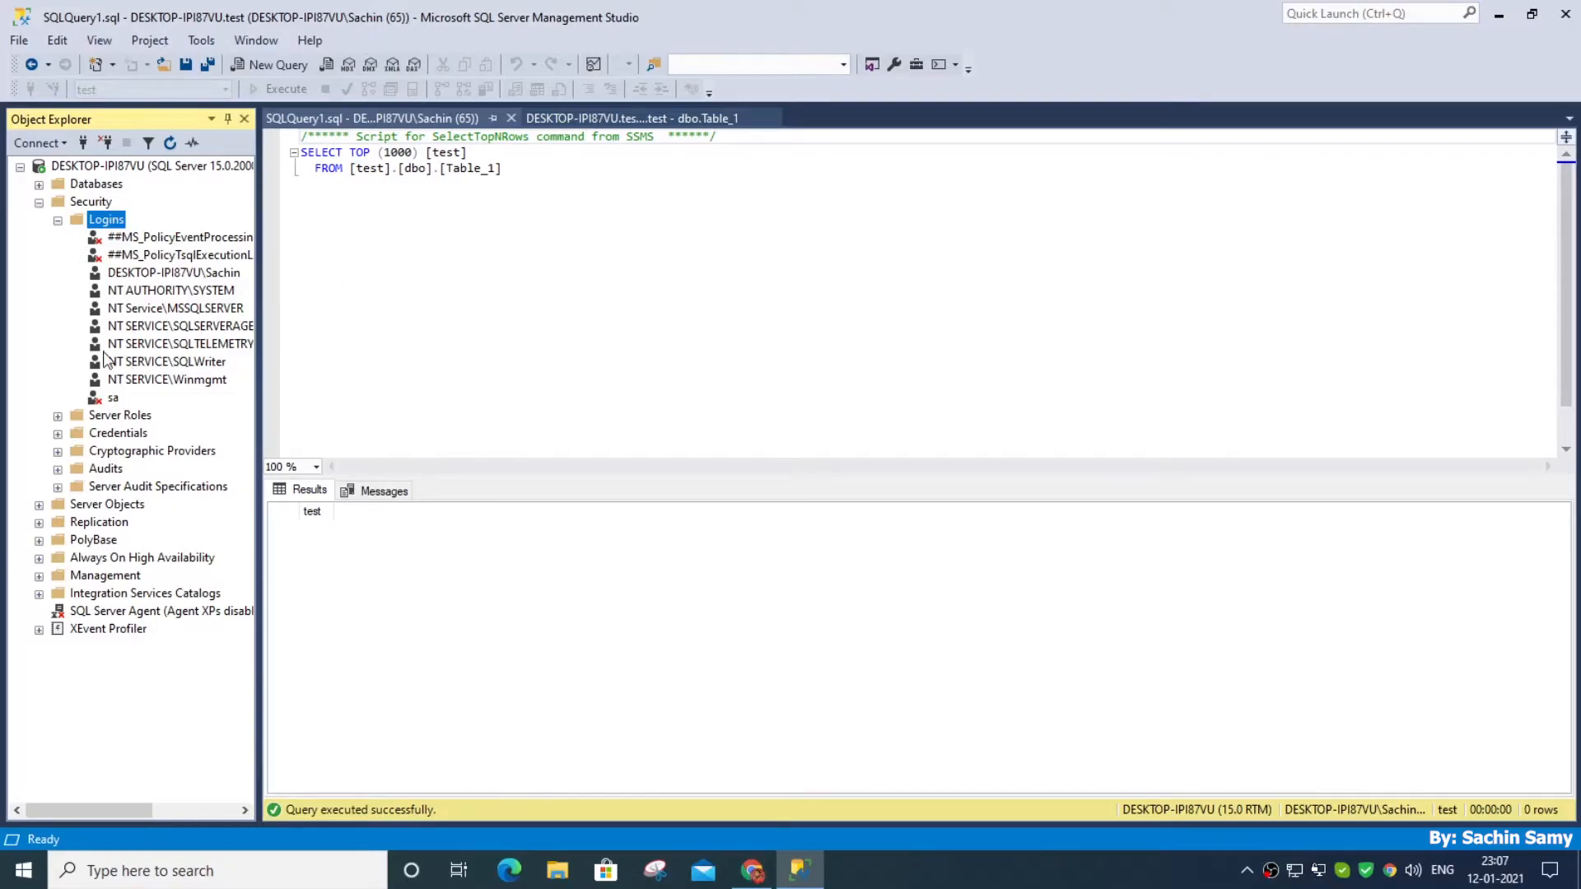
right_click(111, 402)
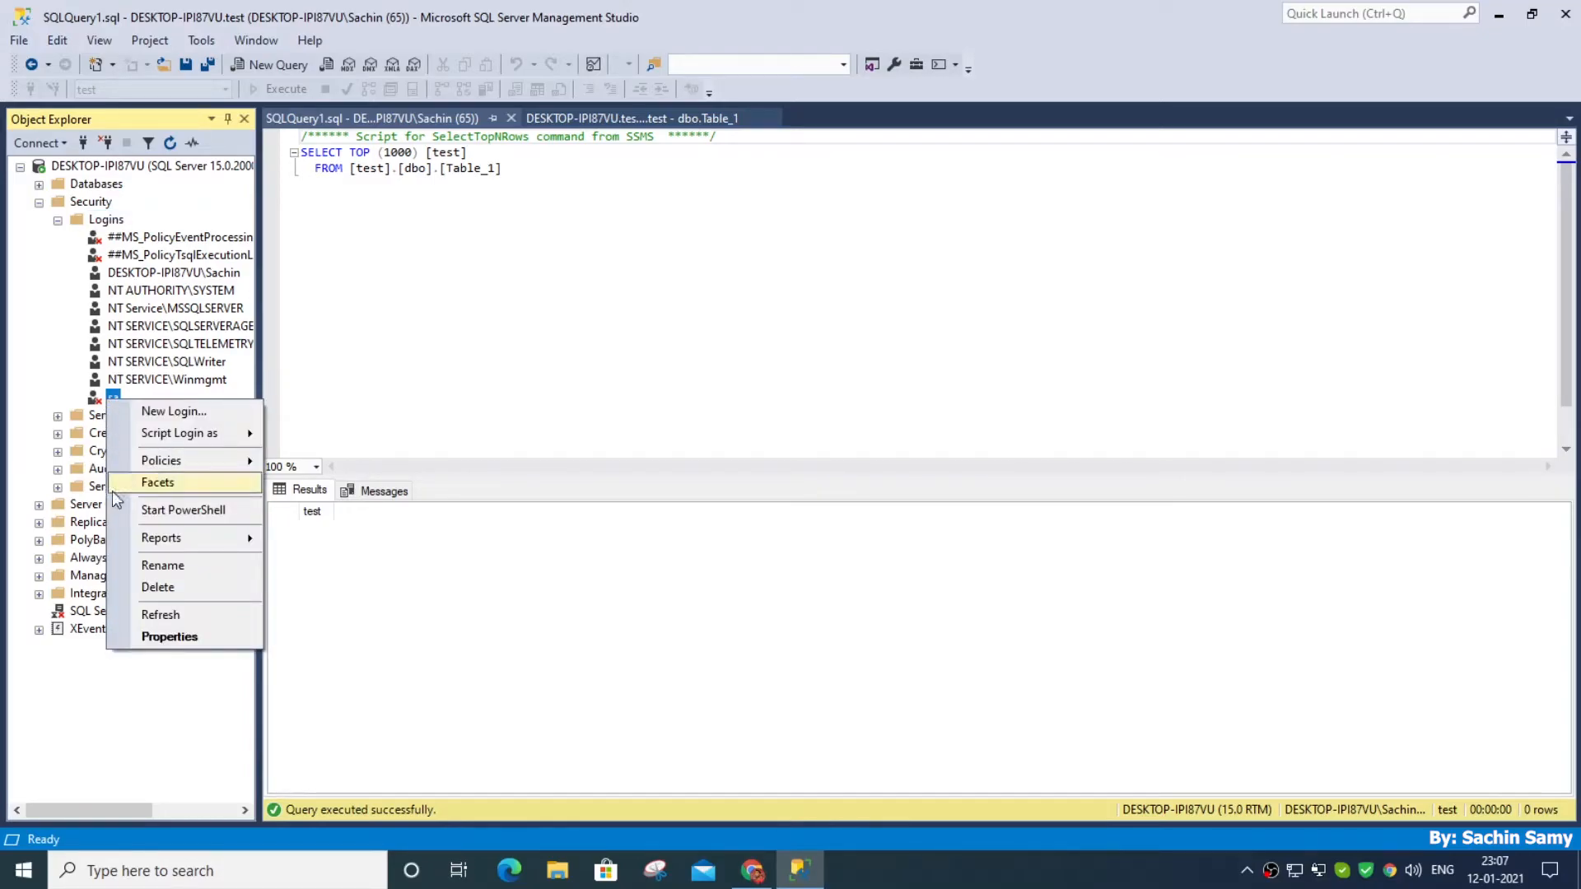
left_click(161, 638)
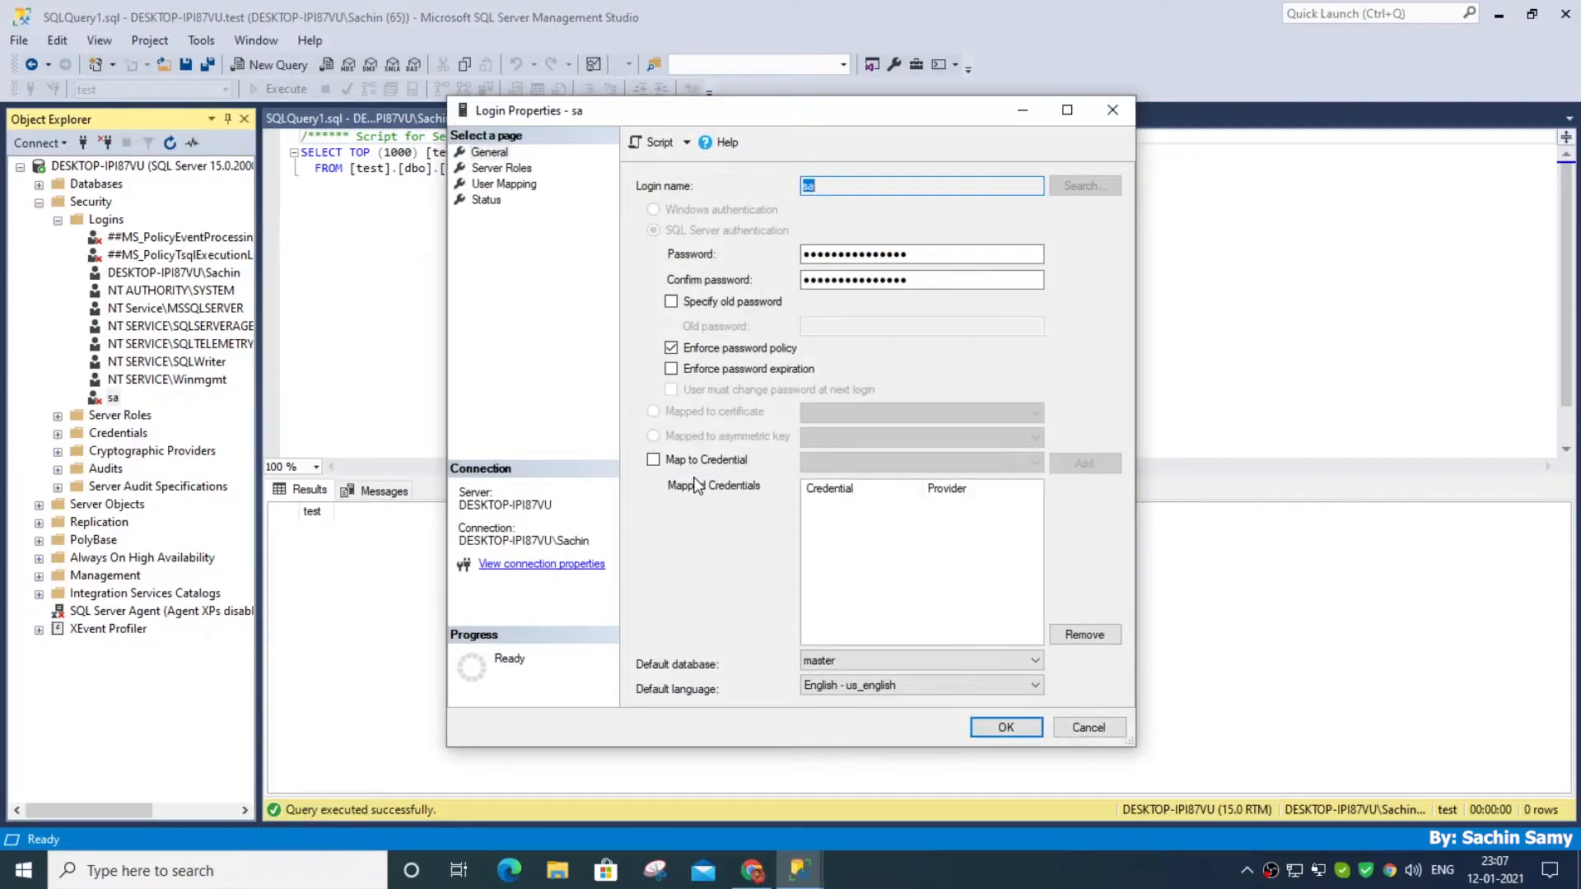
left_click(702, 350)
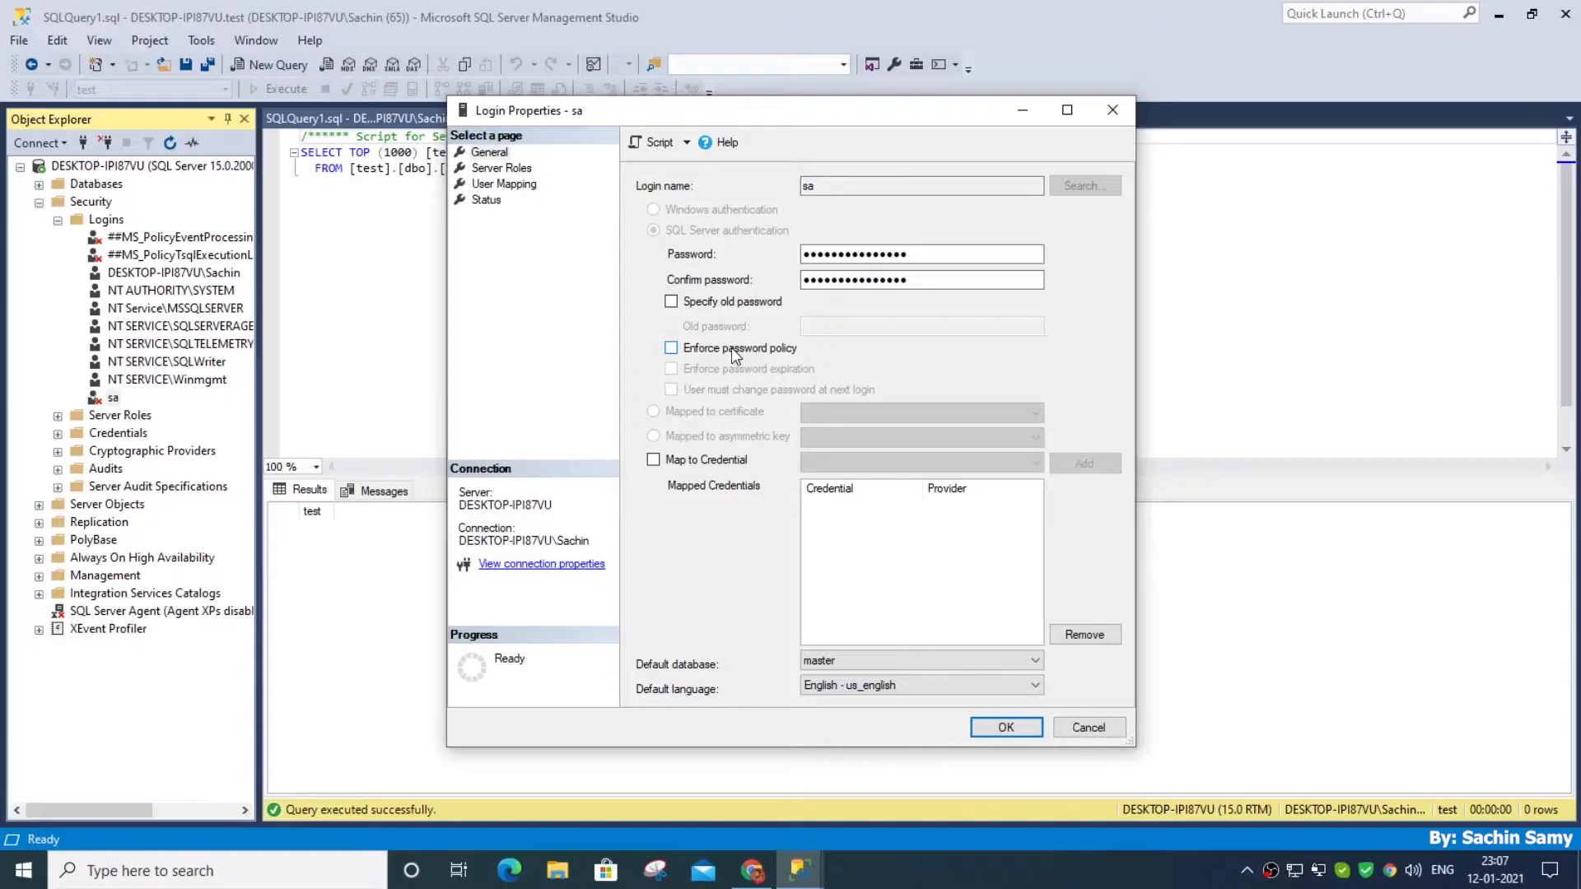
Review the sa login's server roles and user mapping, and set its login status to Enabled
left_click(490, 170)
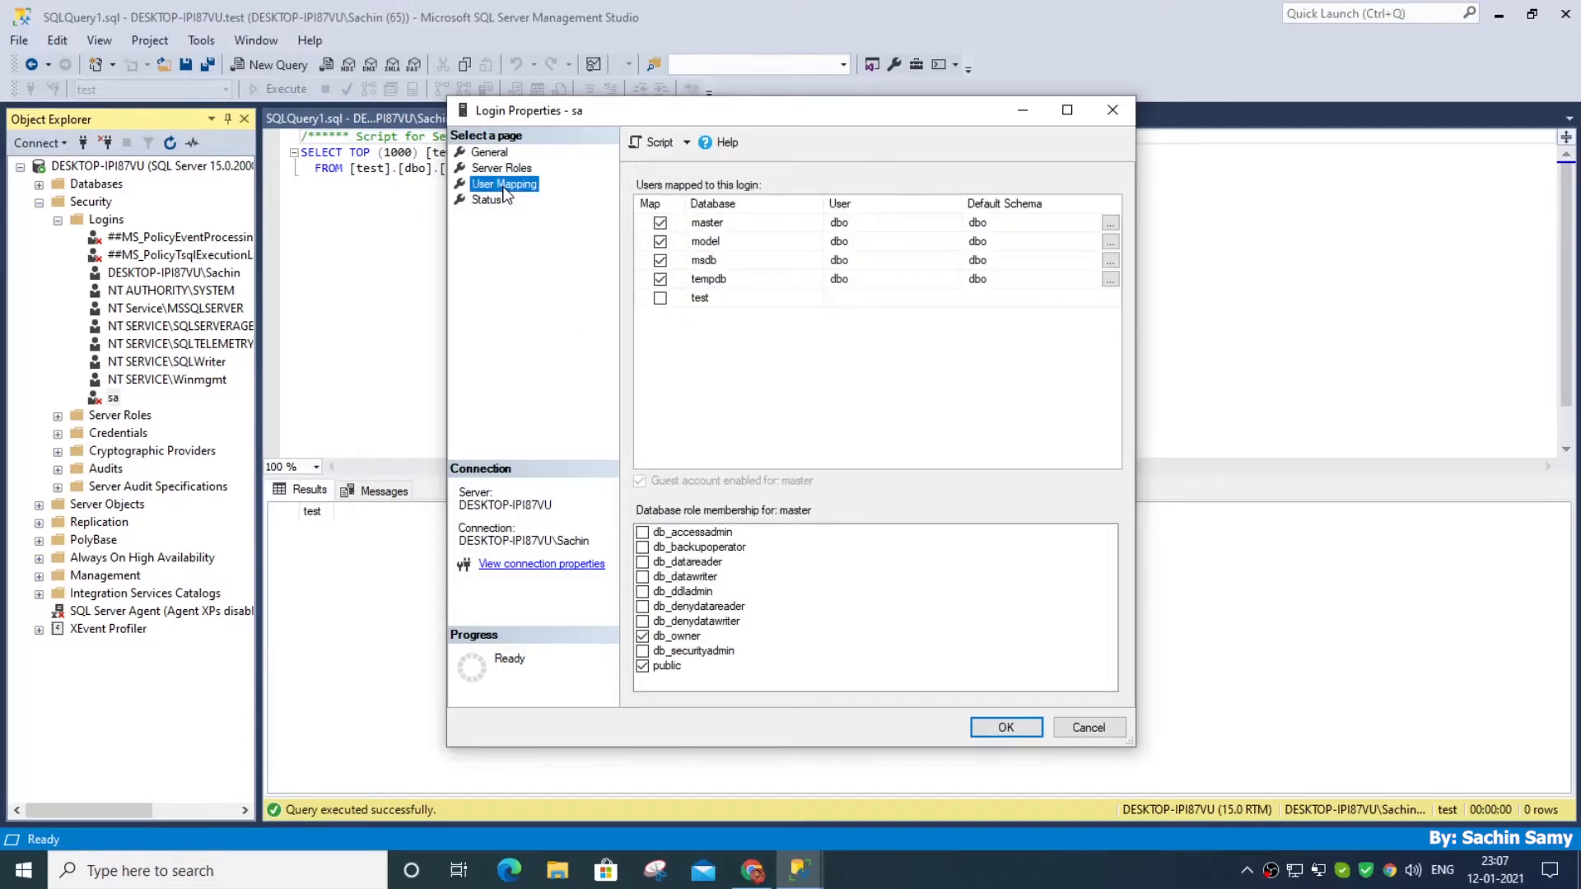
left_click(487, 201)
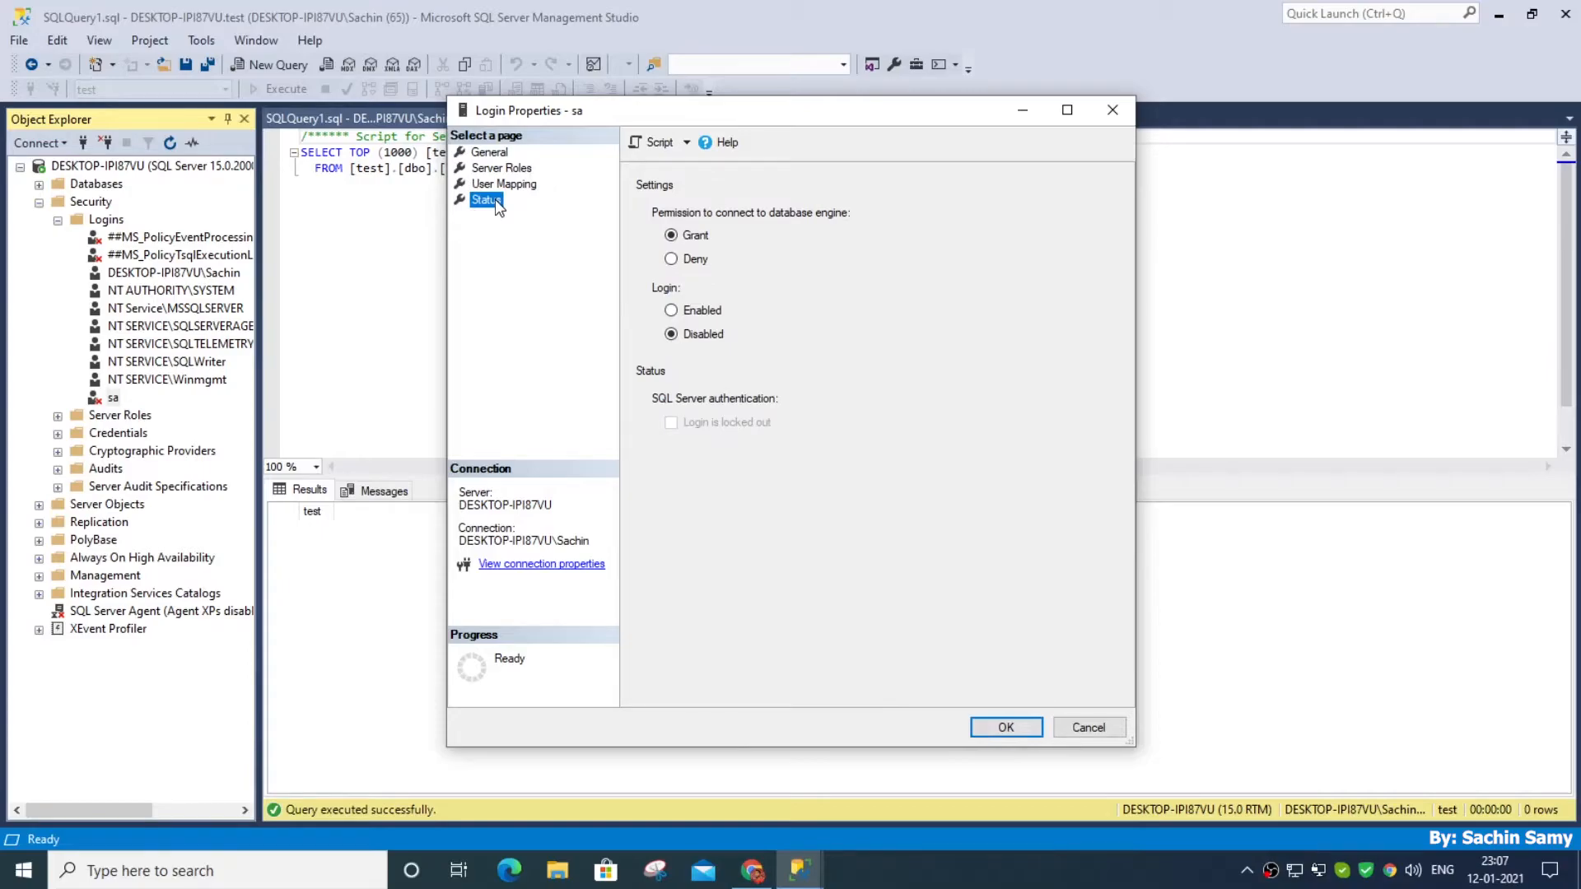
left_click(672, 311)
Enter and confirm a new account password for the sa login, and save the login properties
left_click(493, 154)
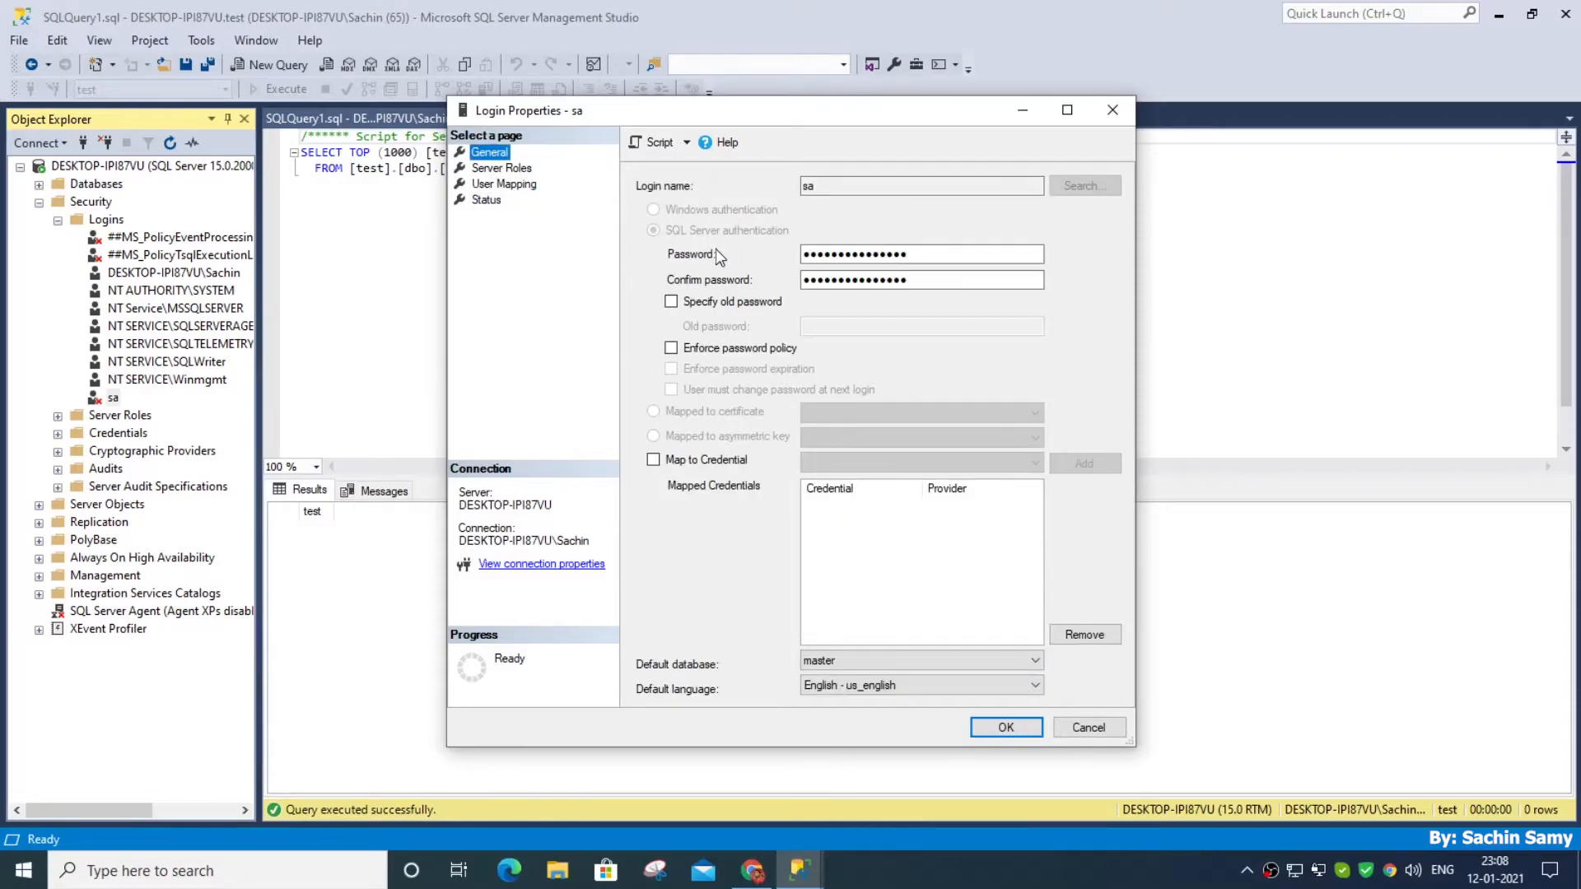
key("Tab")
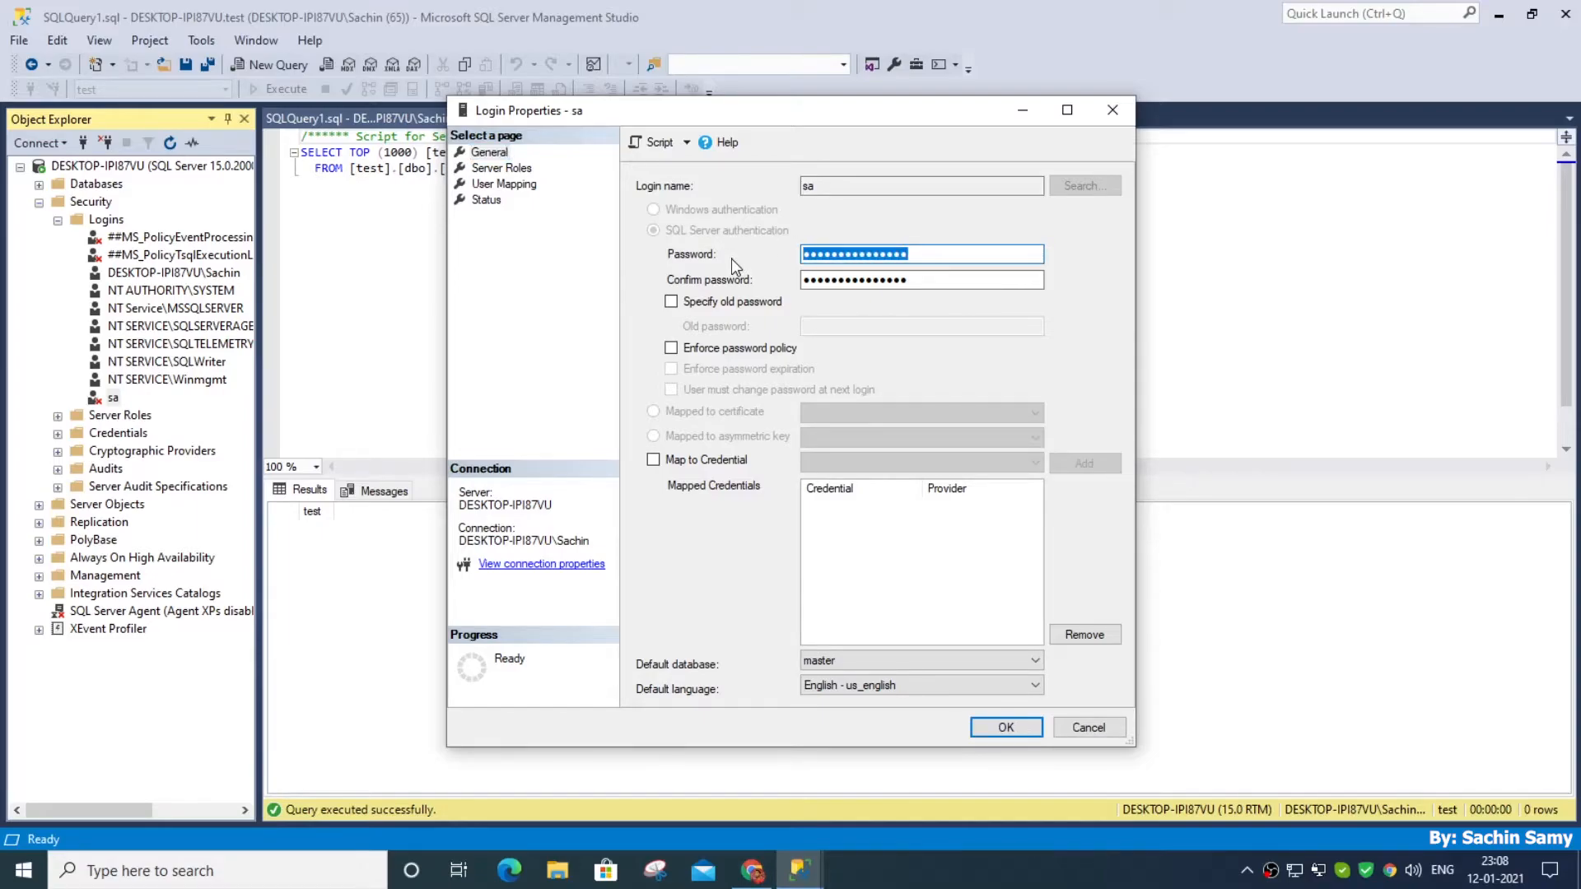
type("••••")
left_click(934, 283)
double_click(934, 283)
type("••••")
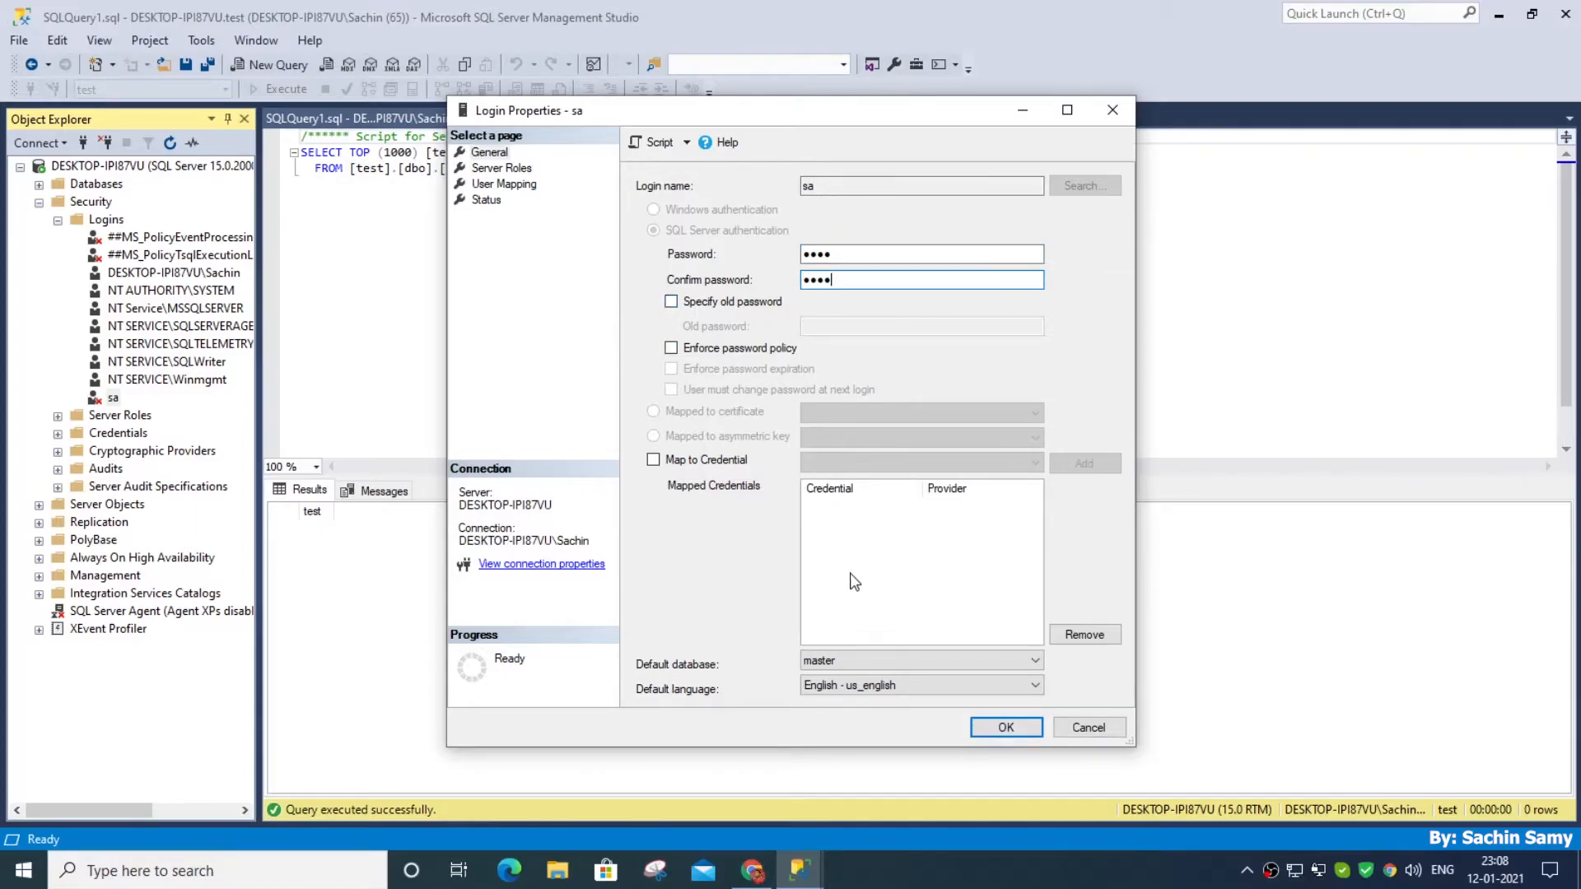
left_click(997, 728)
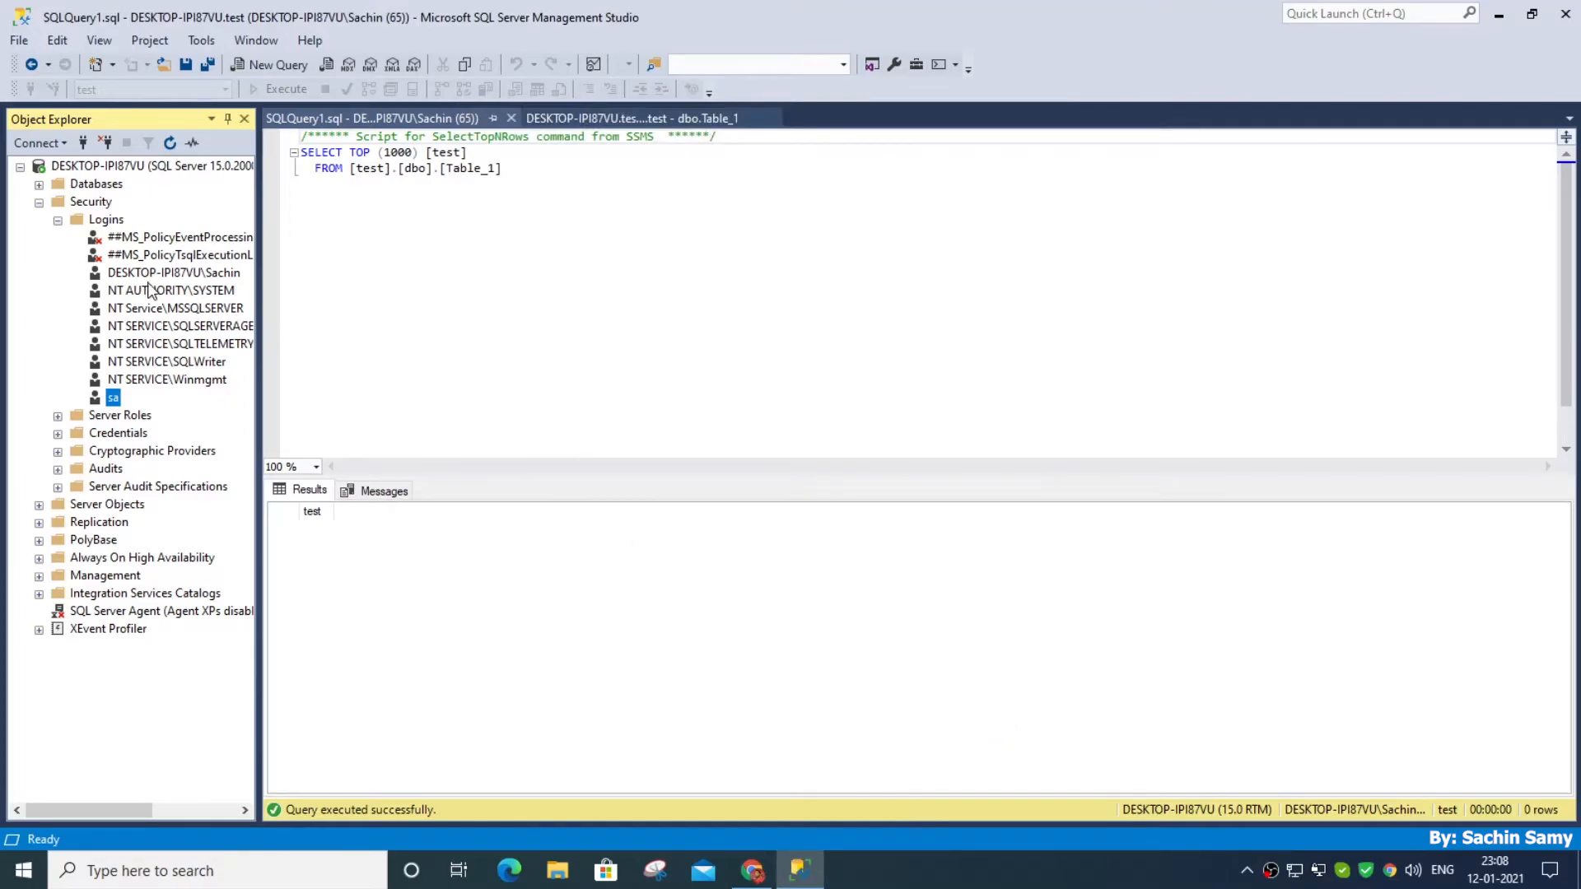
Collapse the Logins and Security folders and disconnect from the server
left_click(58, 221)
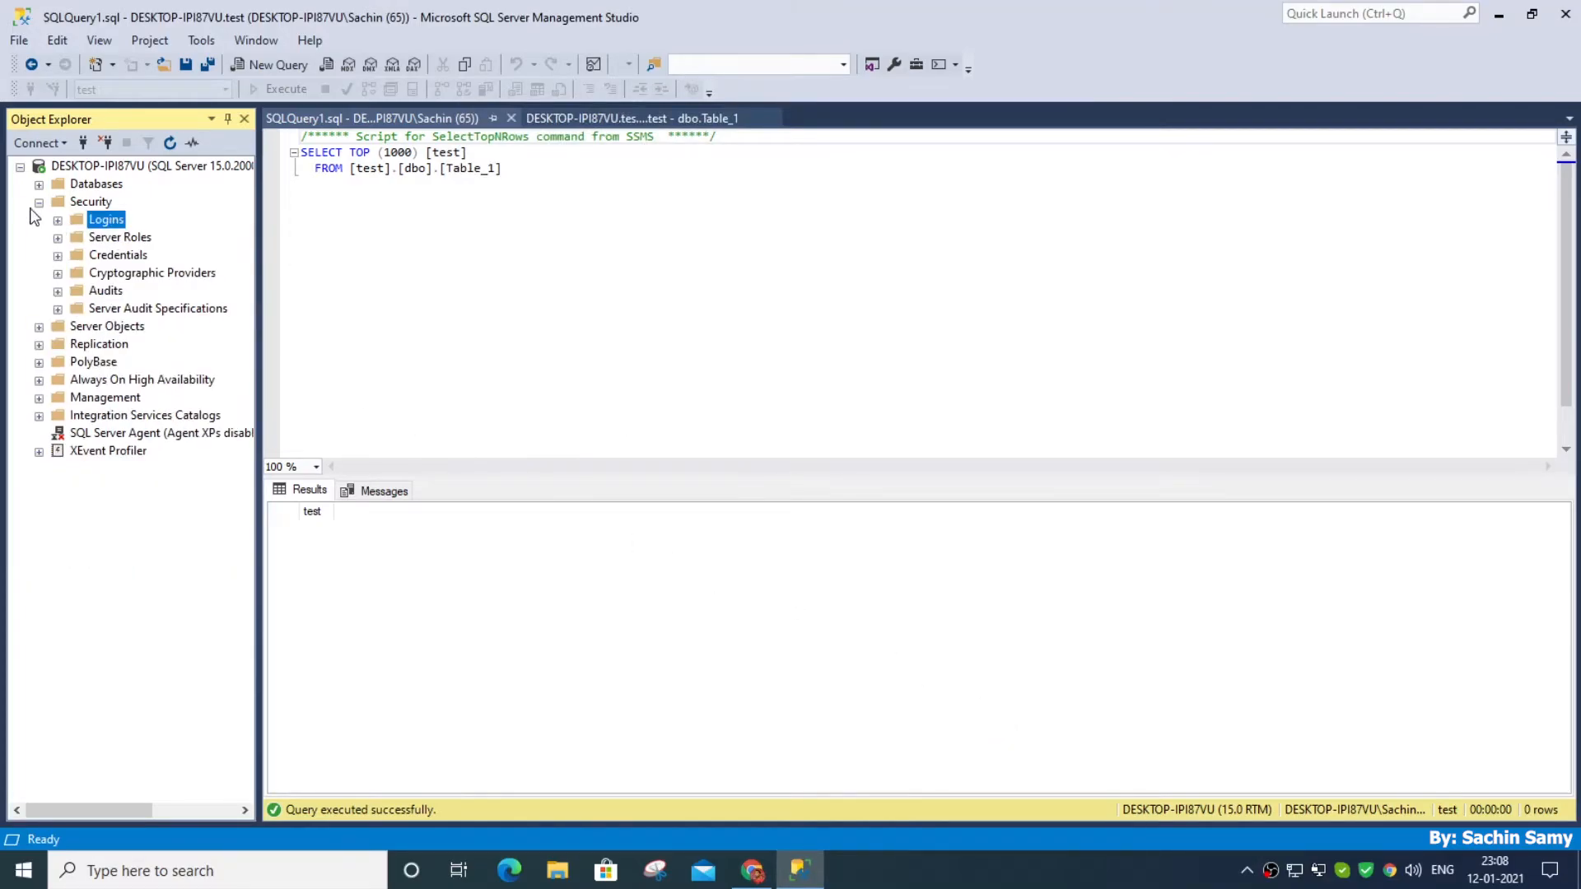
left_click(38, 202)
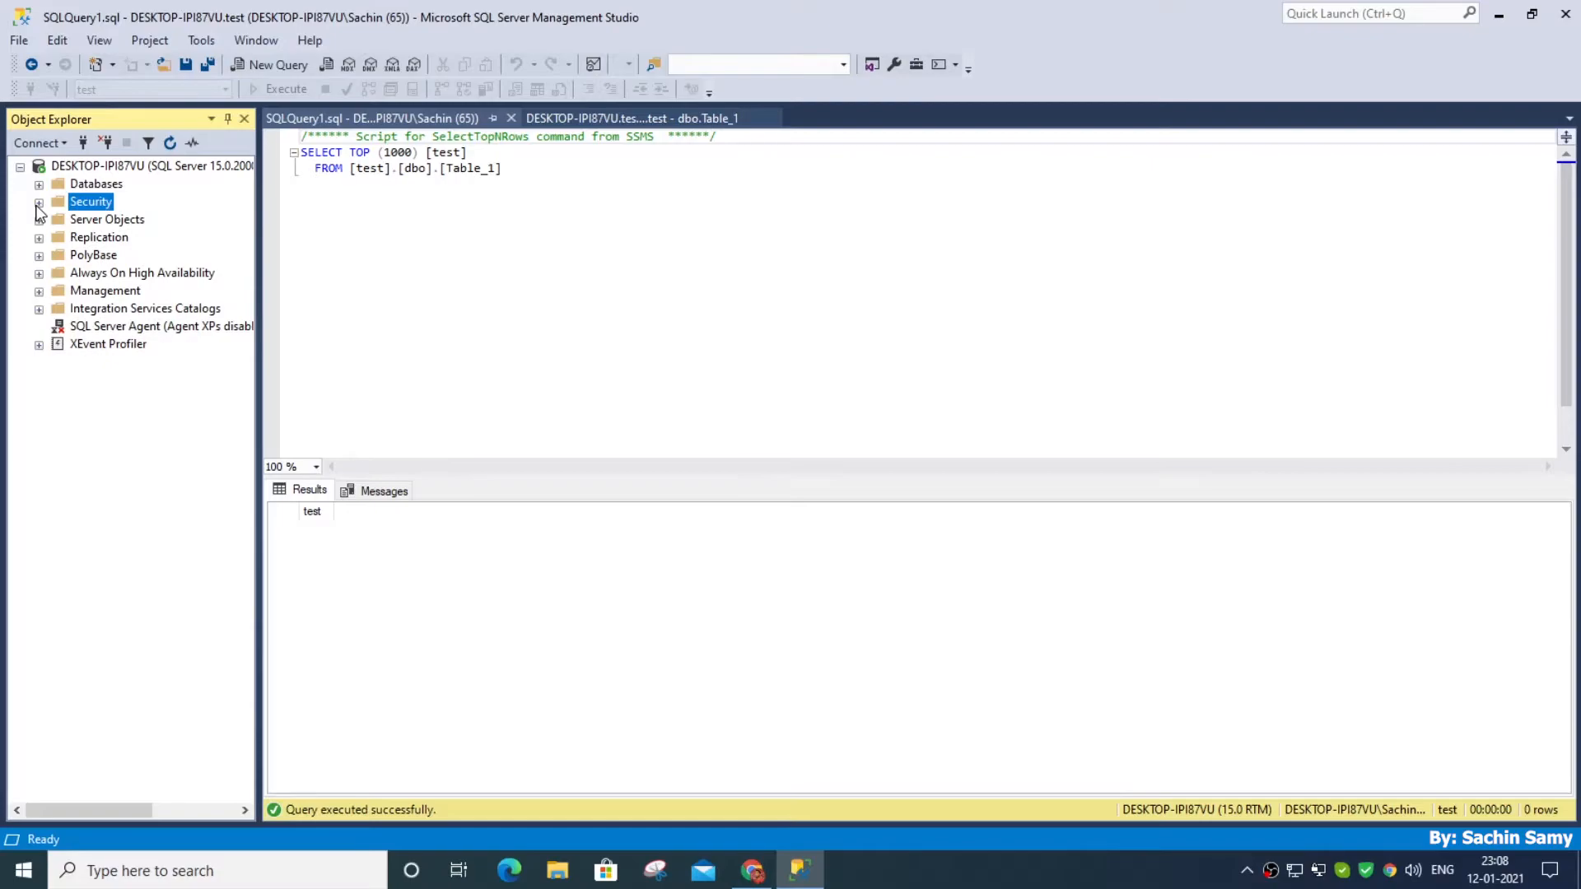
left_click(107, 144)
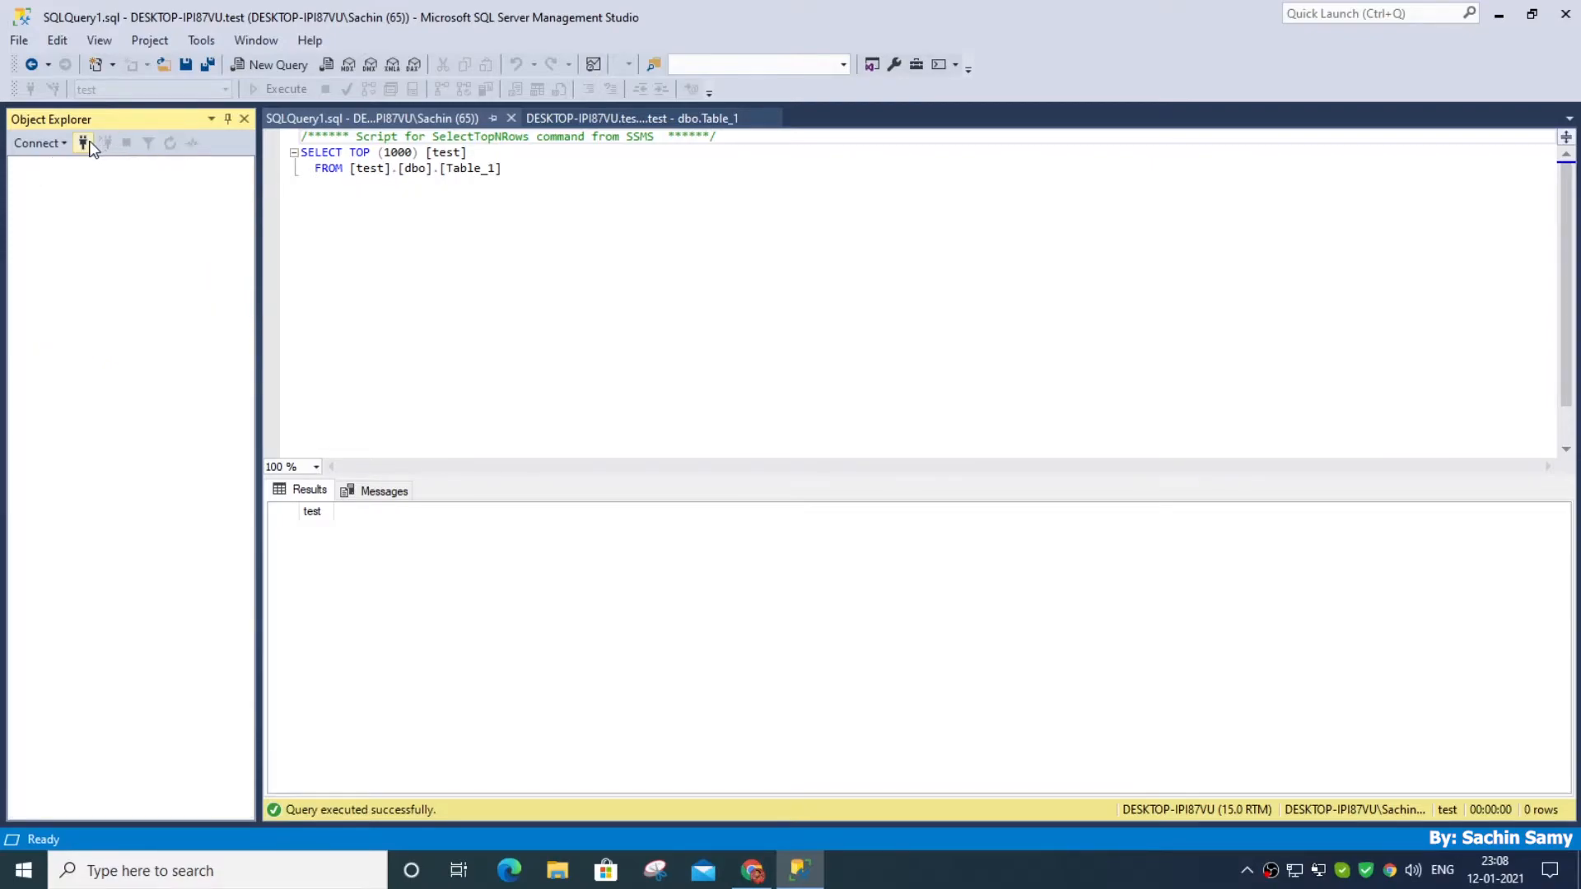
Try to connect to the database engine with SQL Server Authentication as sa, entering and remembering the account password
left_click(84, 143)
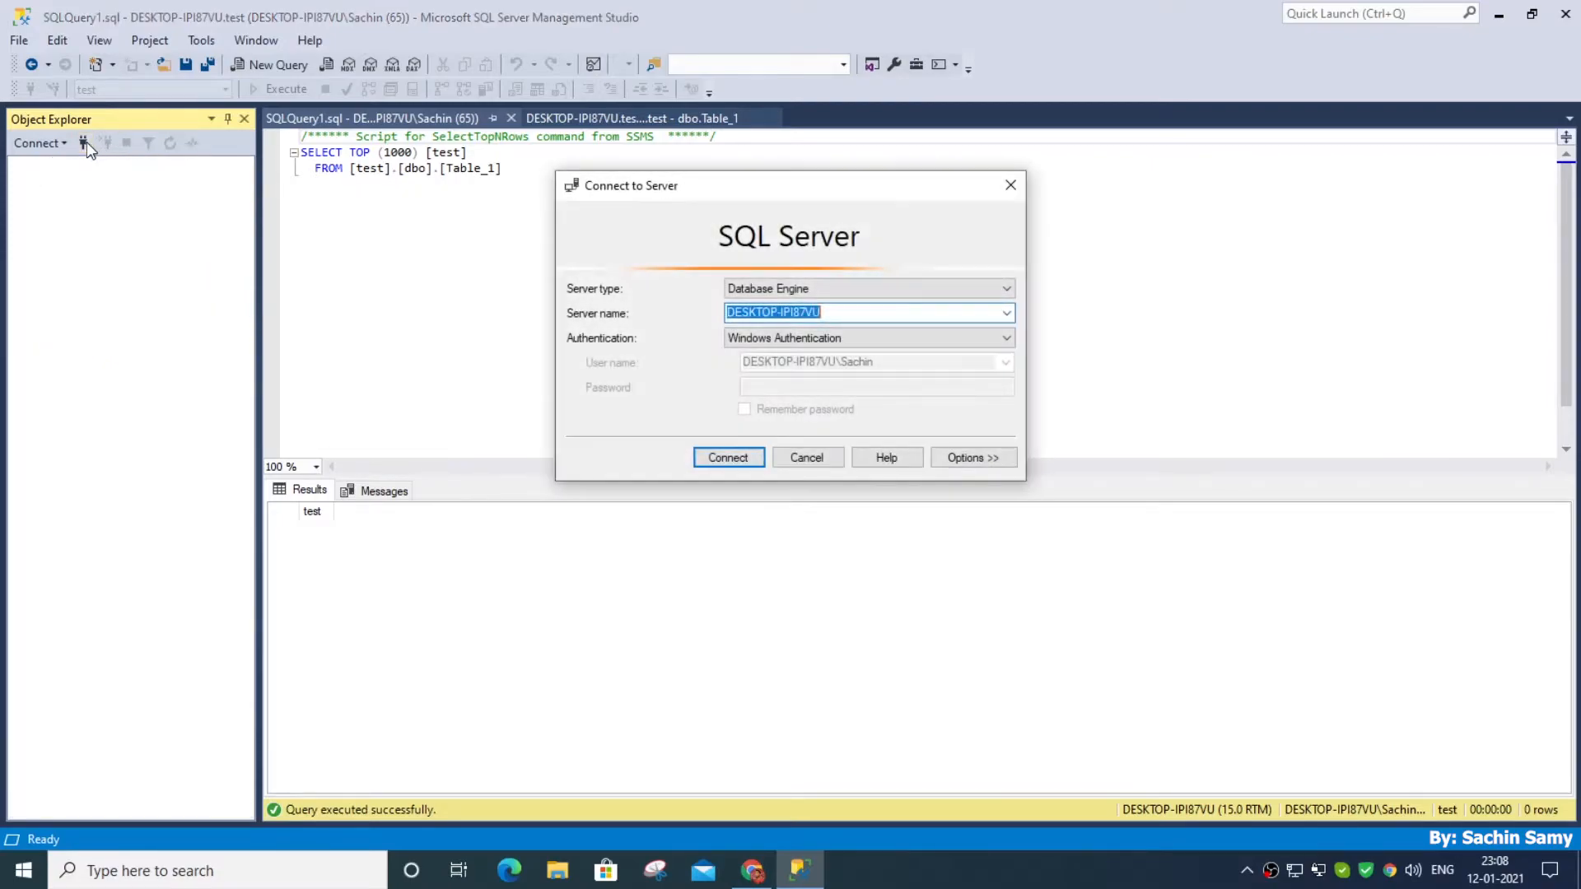
left_click(759, 336)
left_click(767, 367)
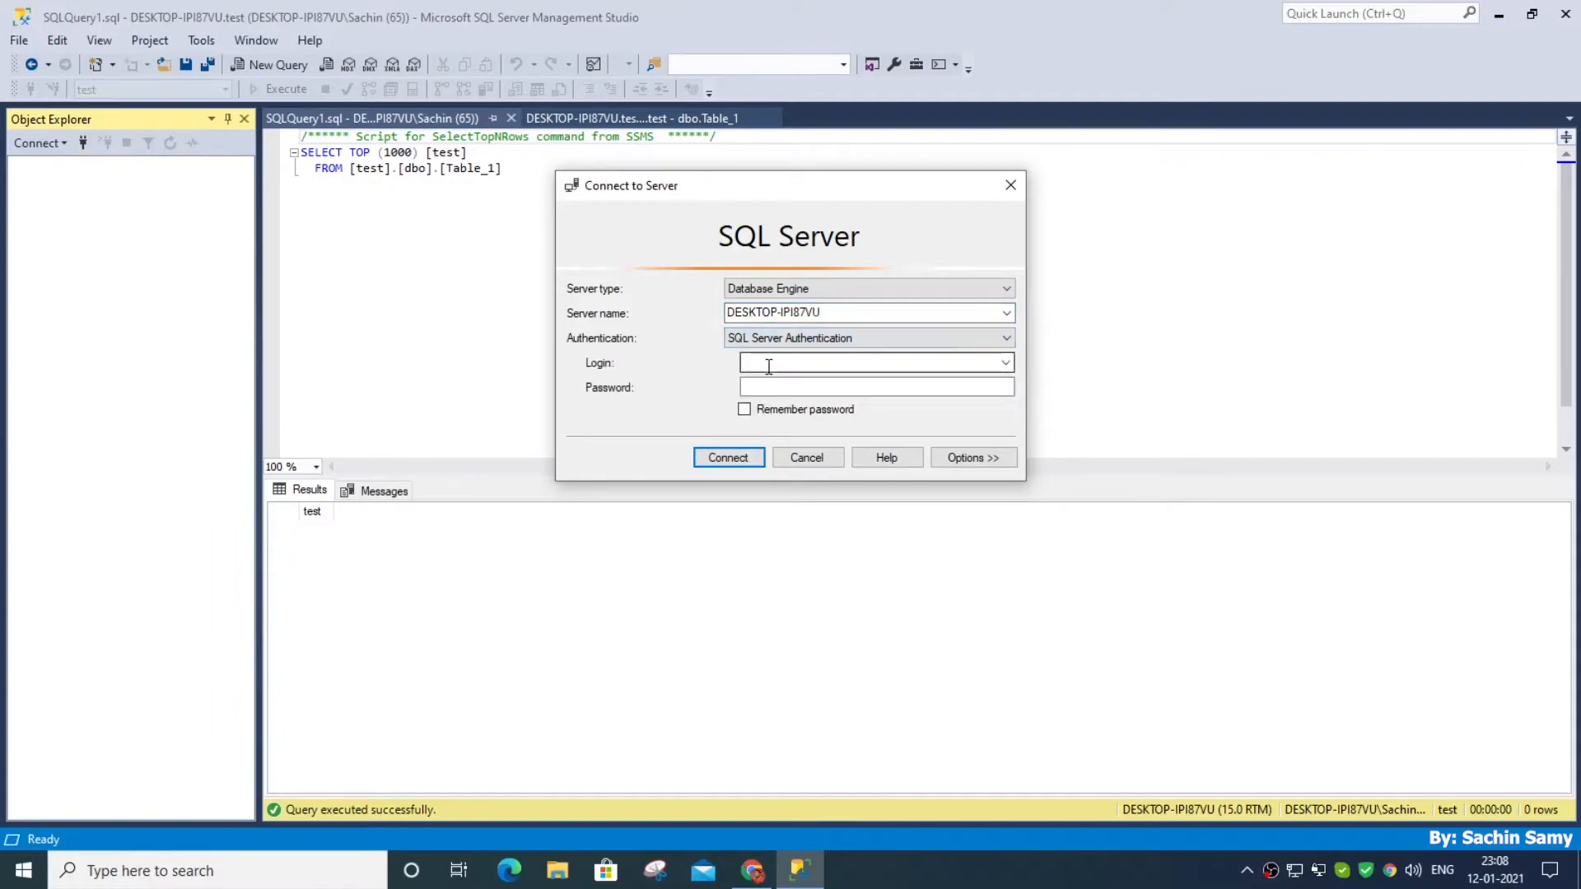
type("sa")
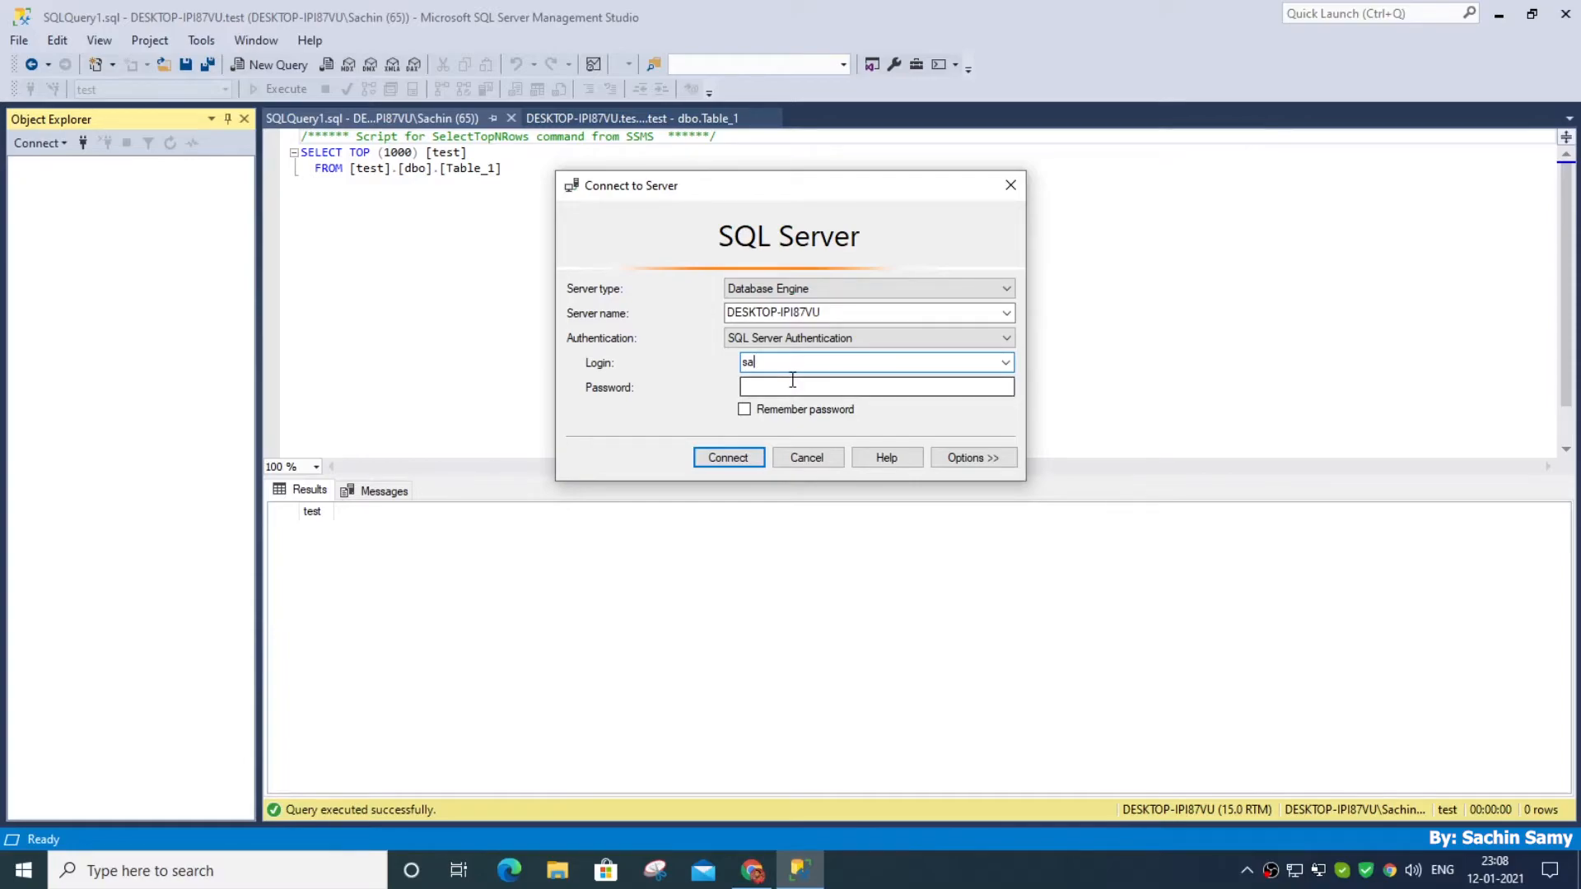
left_click(792, 388)
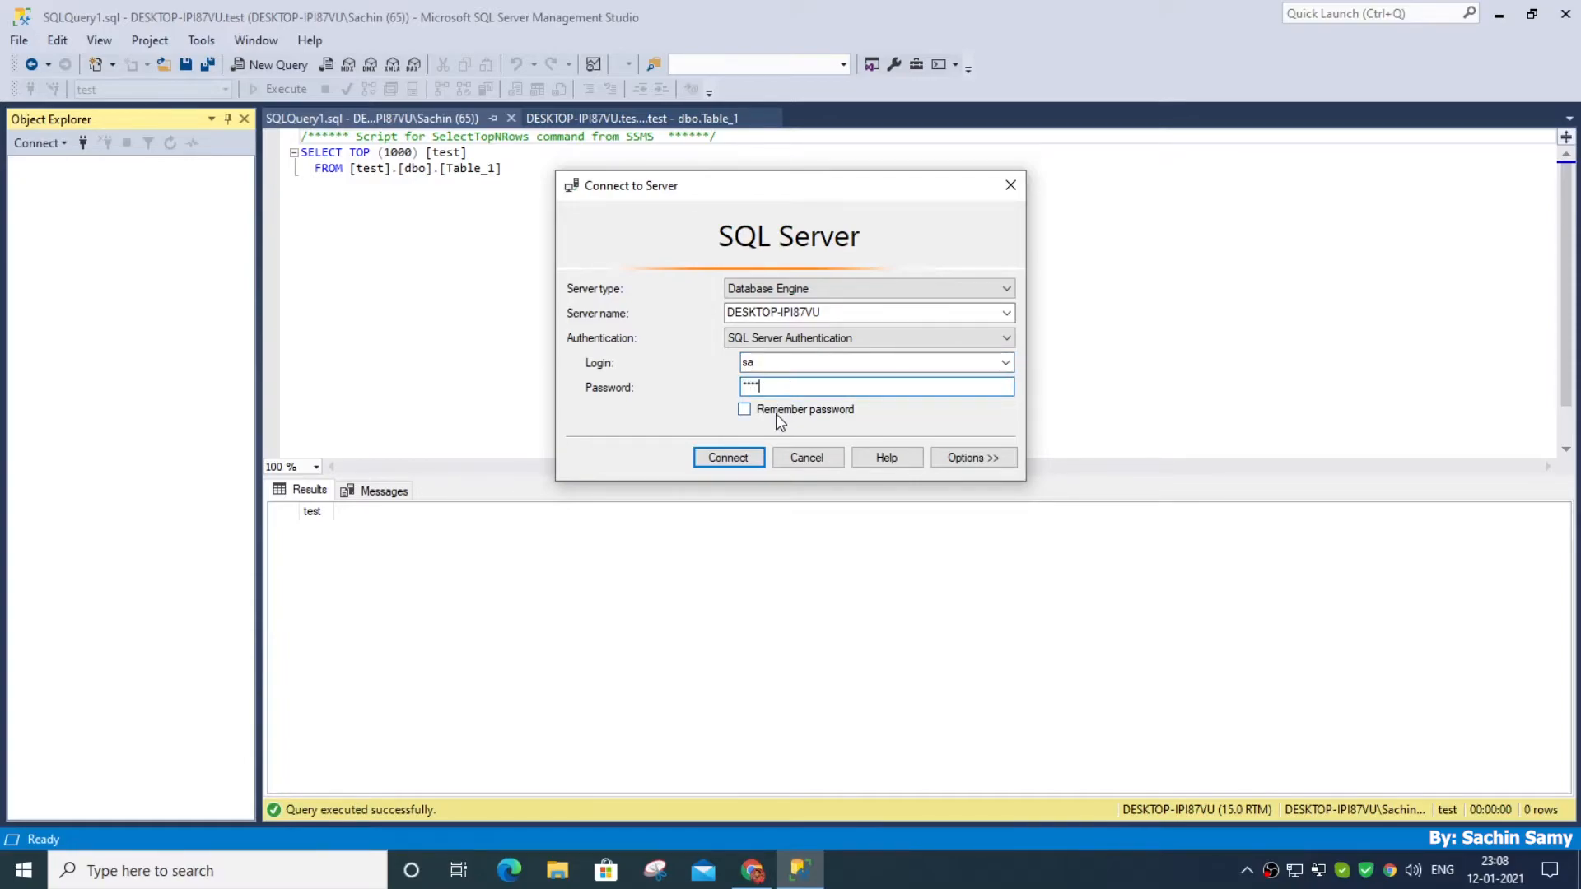
left_click(776, 414)
left_click(749, 460)
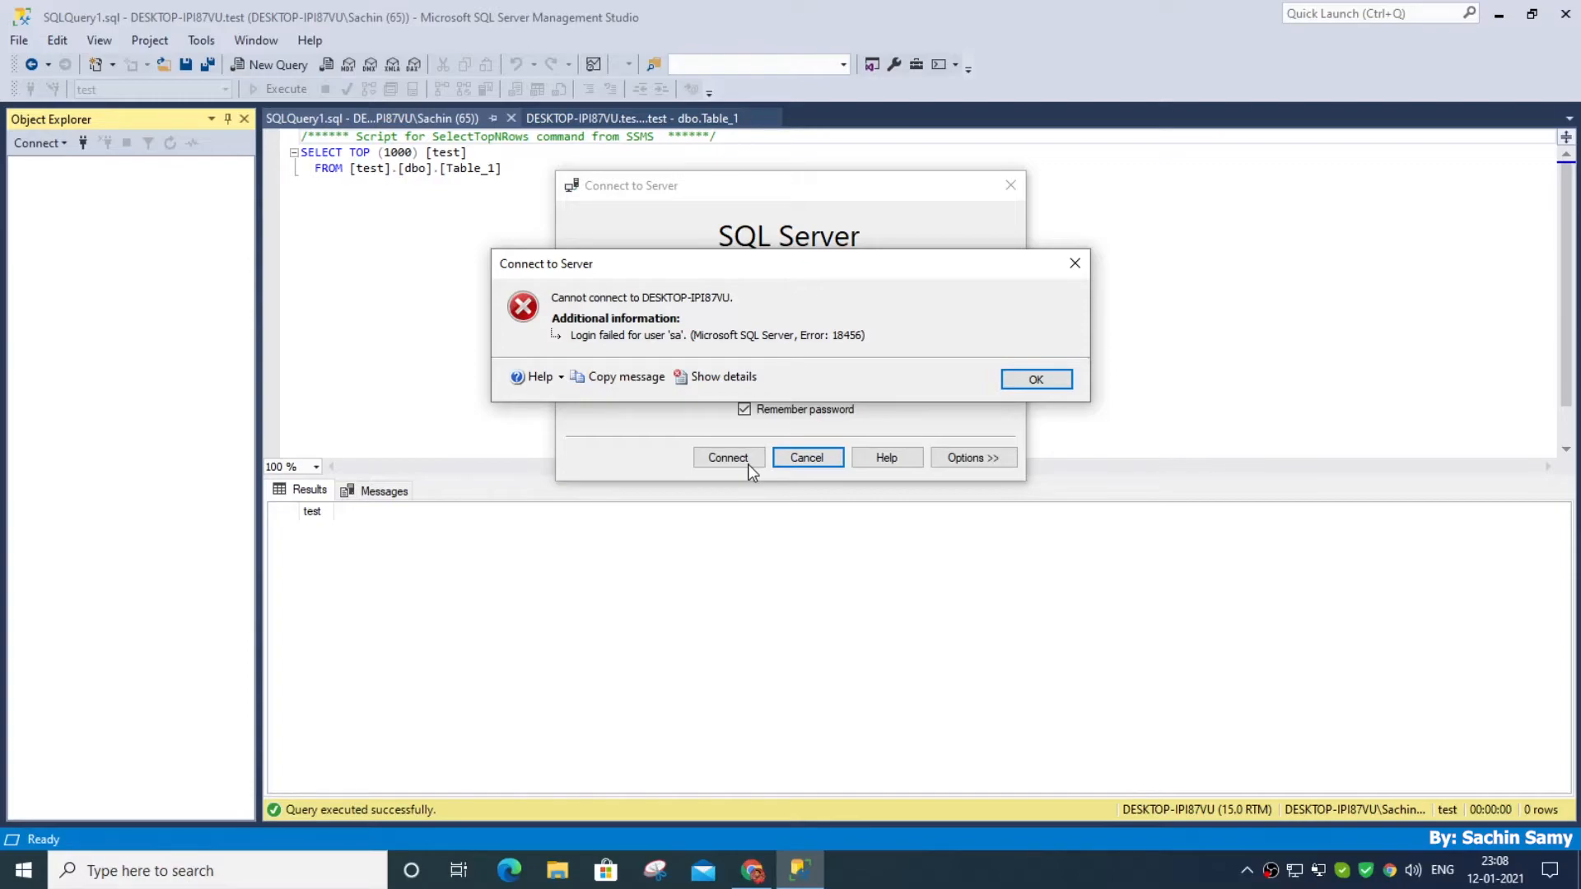
left_click(1036, 379)
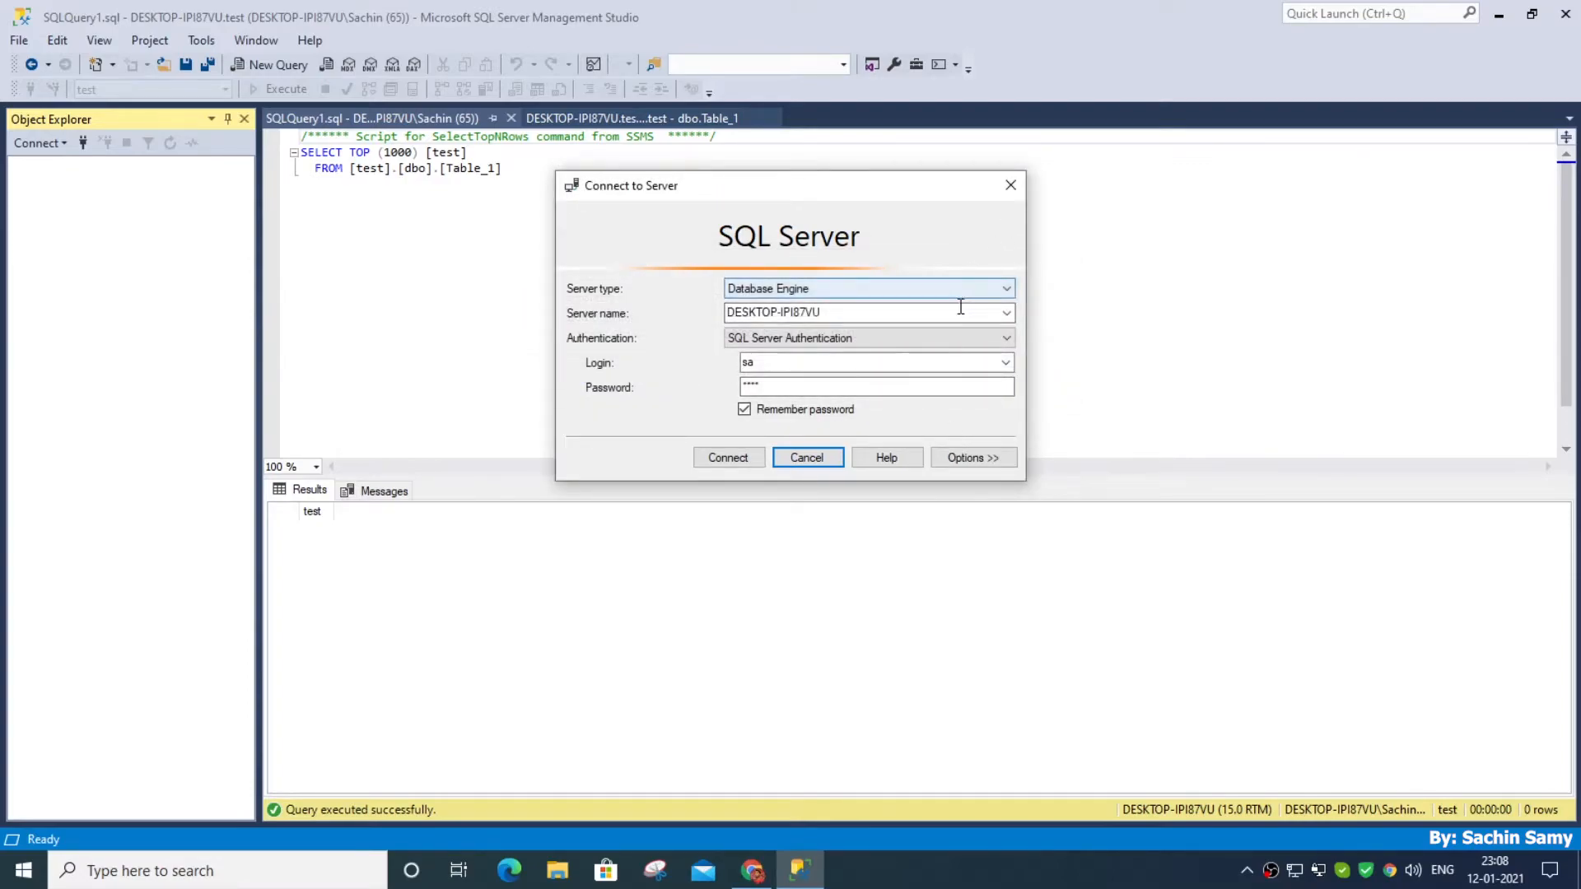
Connect to the server using Windows Authentication
left_click(998, 334)
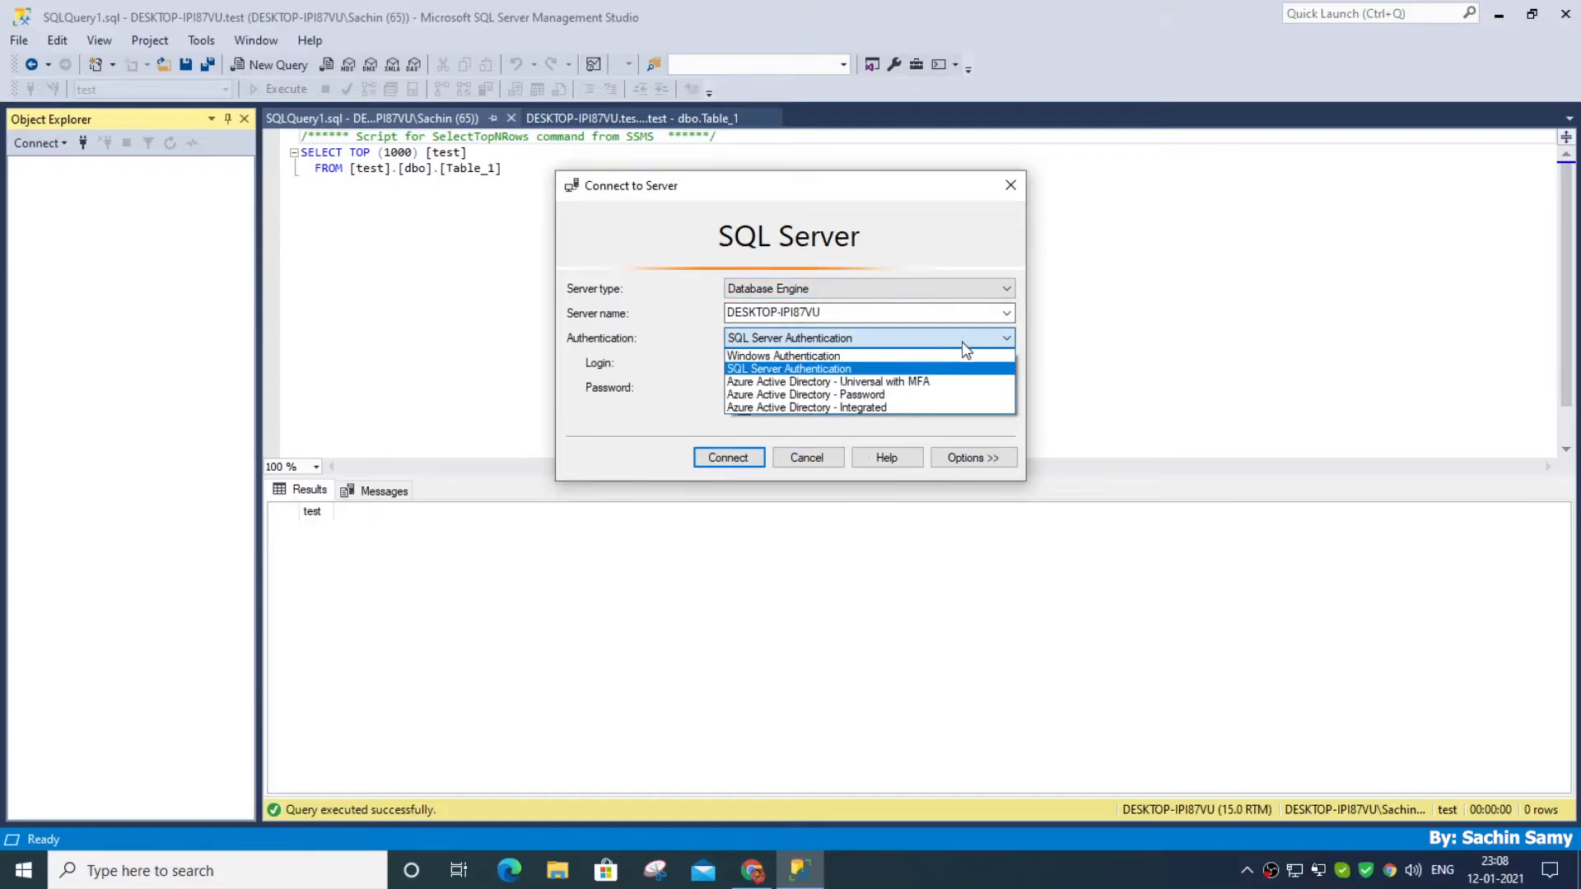
left_click(887, 354)
left_click(717, 459)
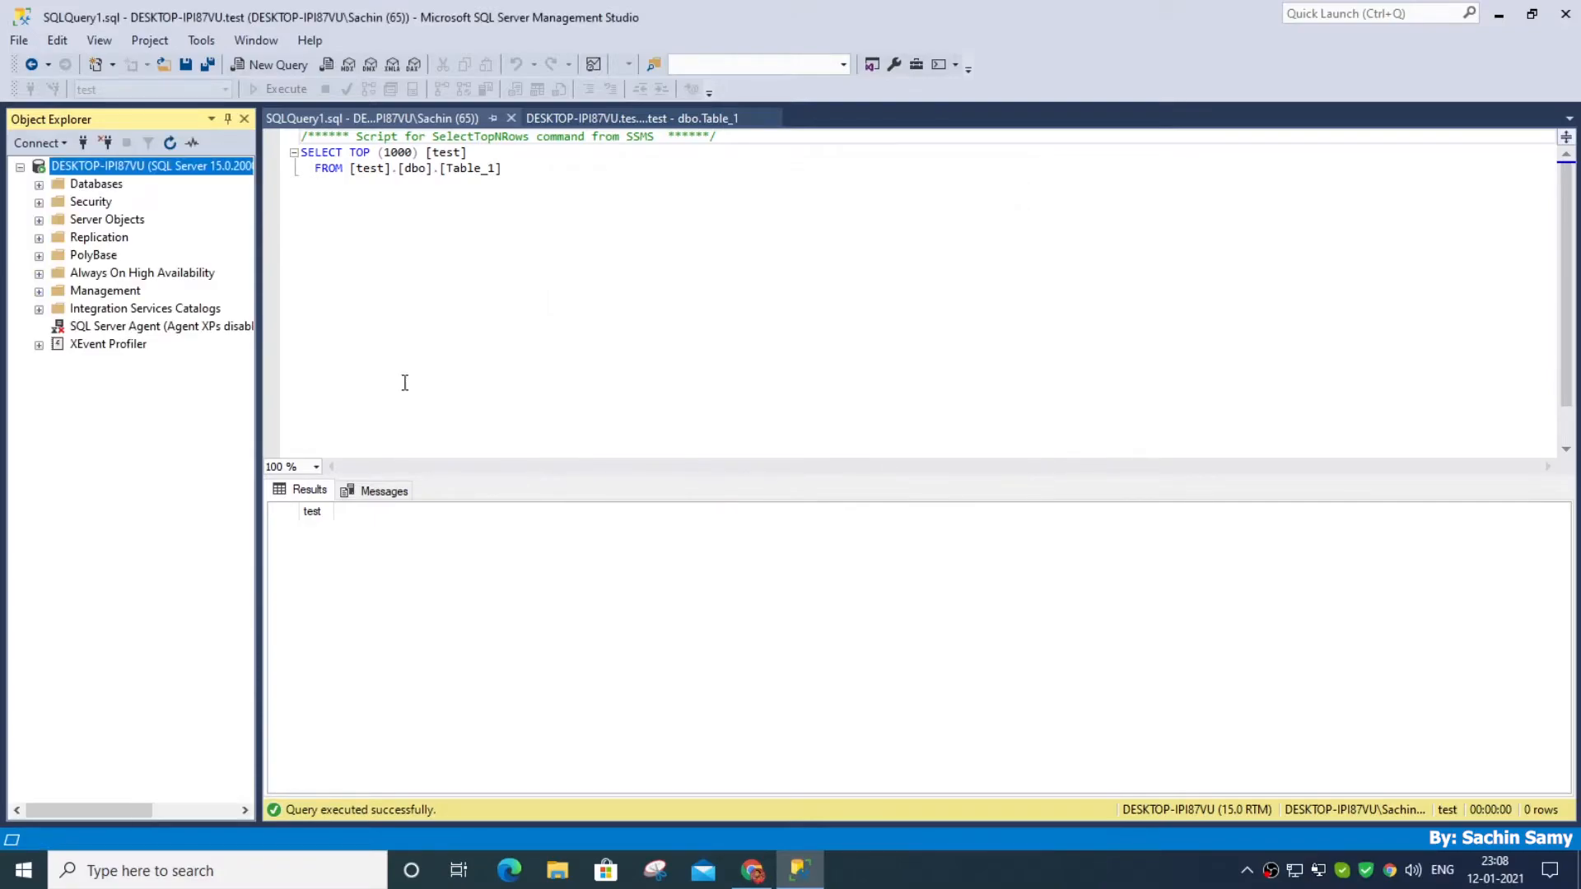
Restart the MSSQLSERVER service of the connected server and confirm the restart
right_click(116, 170)
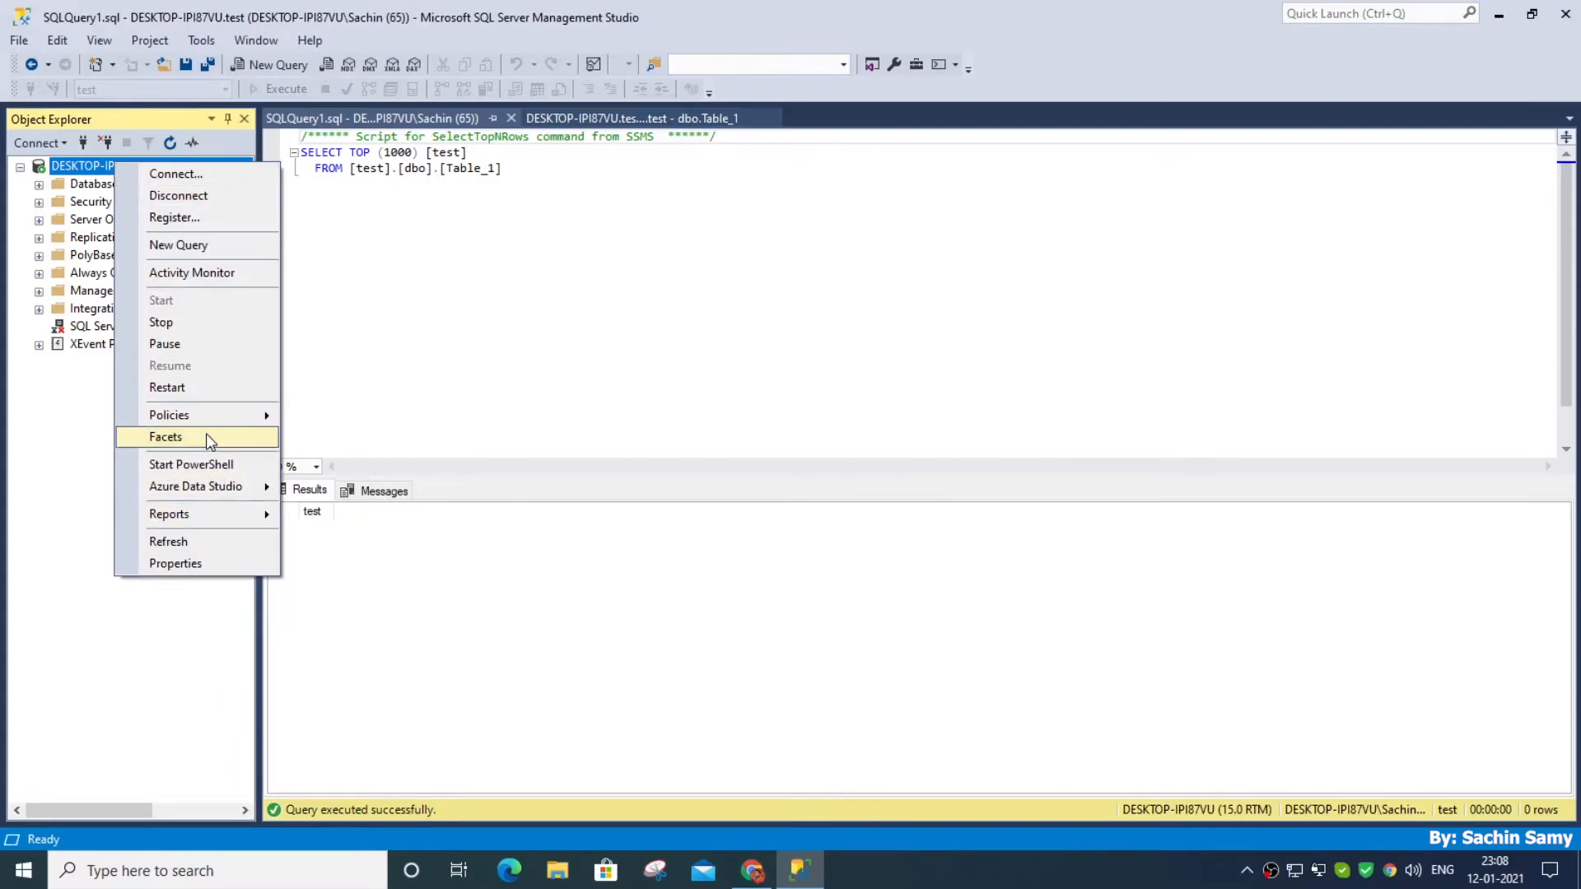
left_click(167, 388)
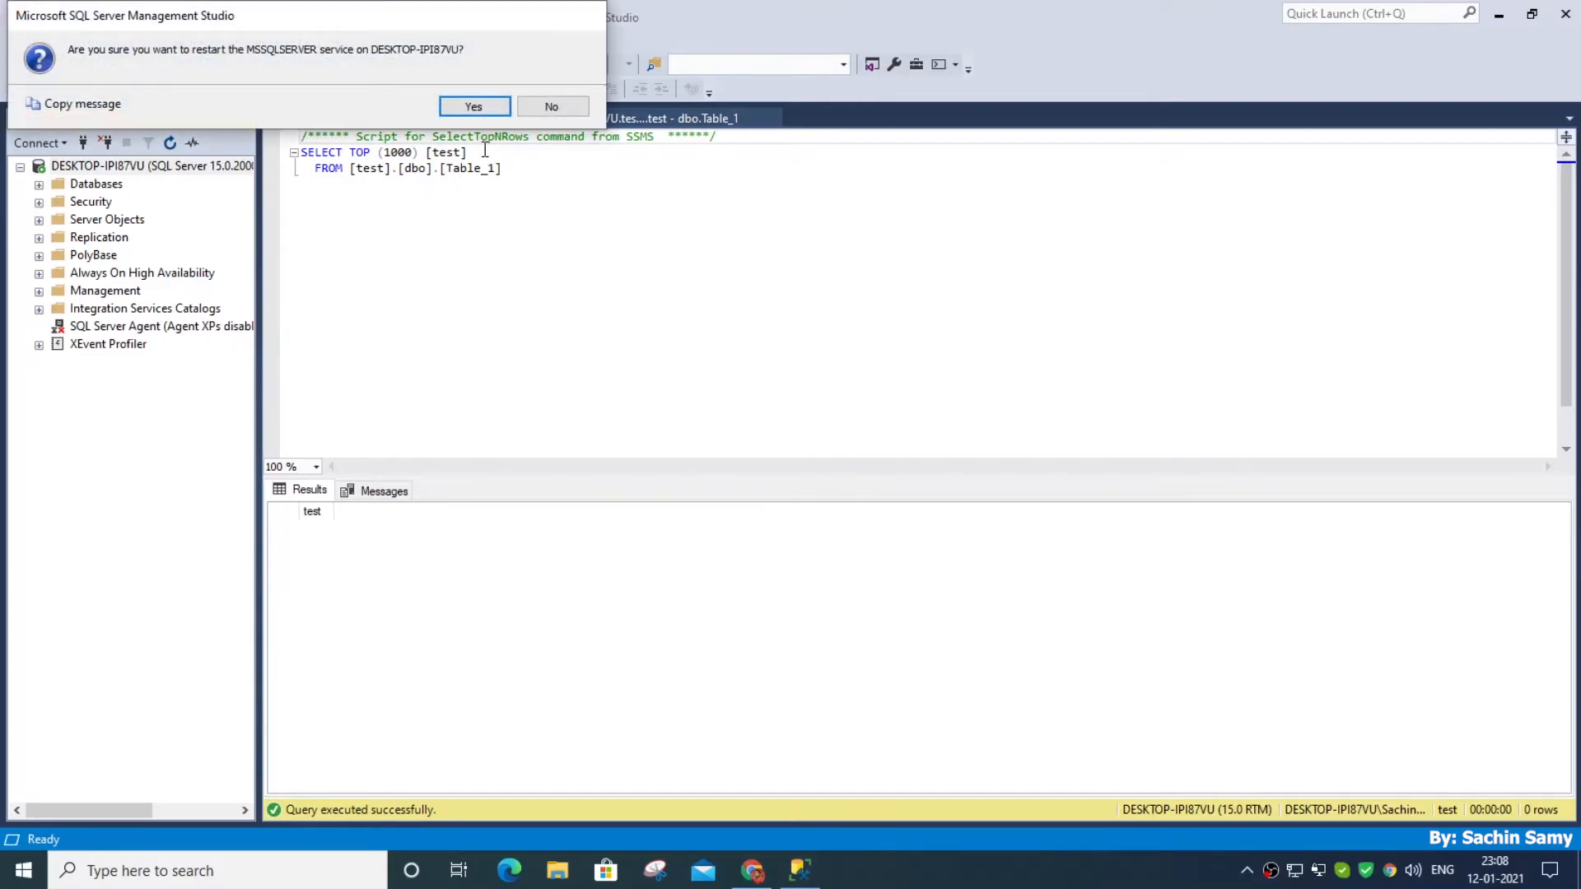
left_click(487, 105)
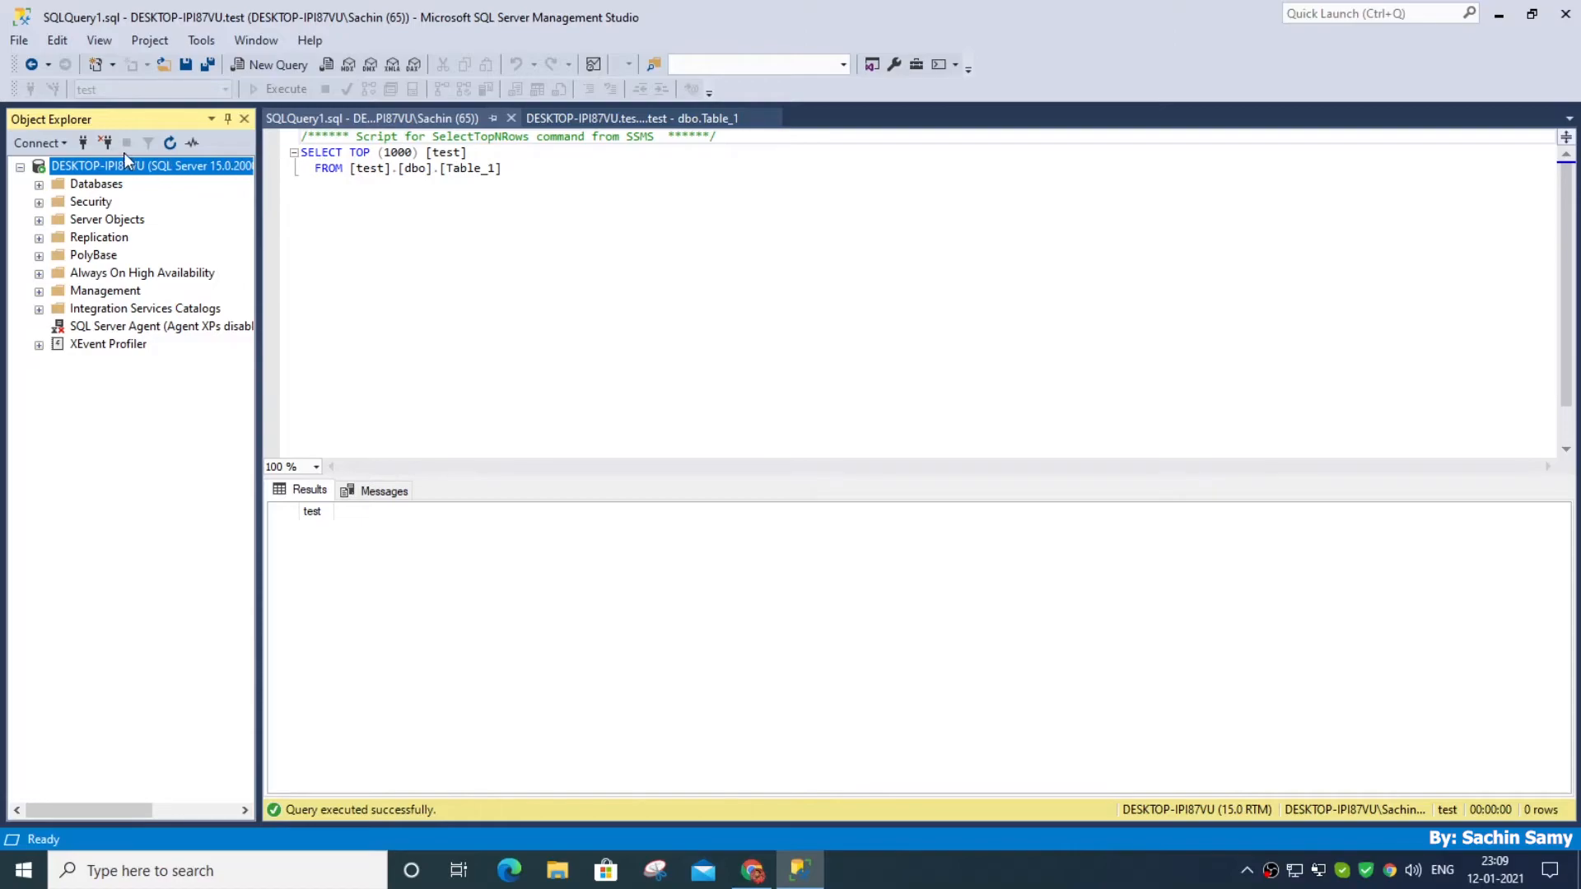
Reconnect to the server with SQL Server Authentication as sa, entering and remembering the account password, and minimize the window
left_click(104, 145)
left_click(84, 141)
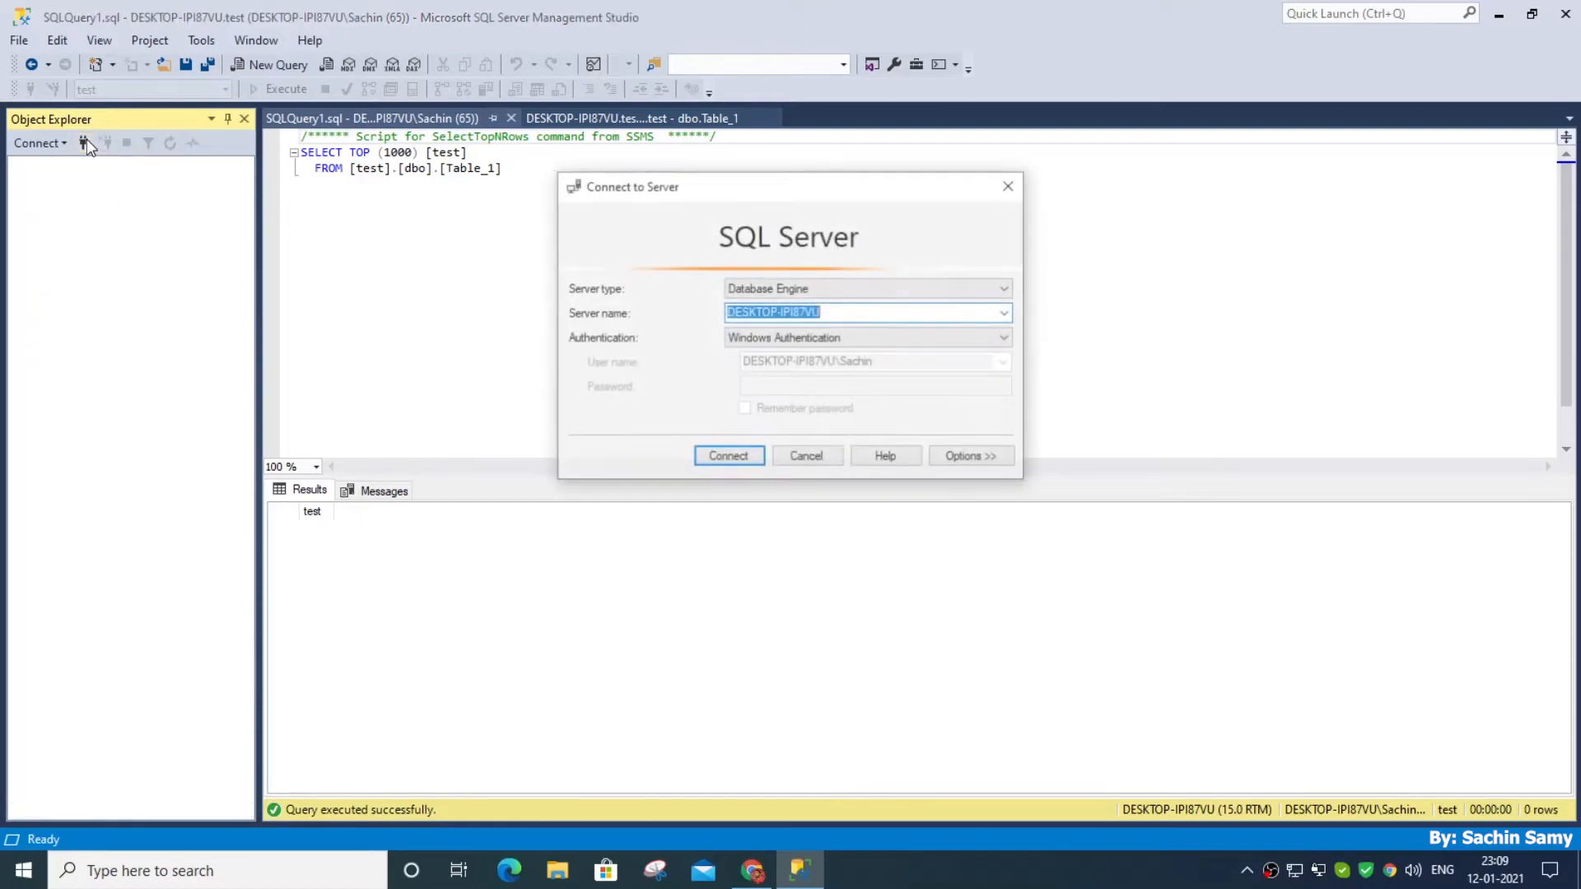
left_click(779, 337)
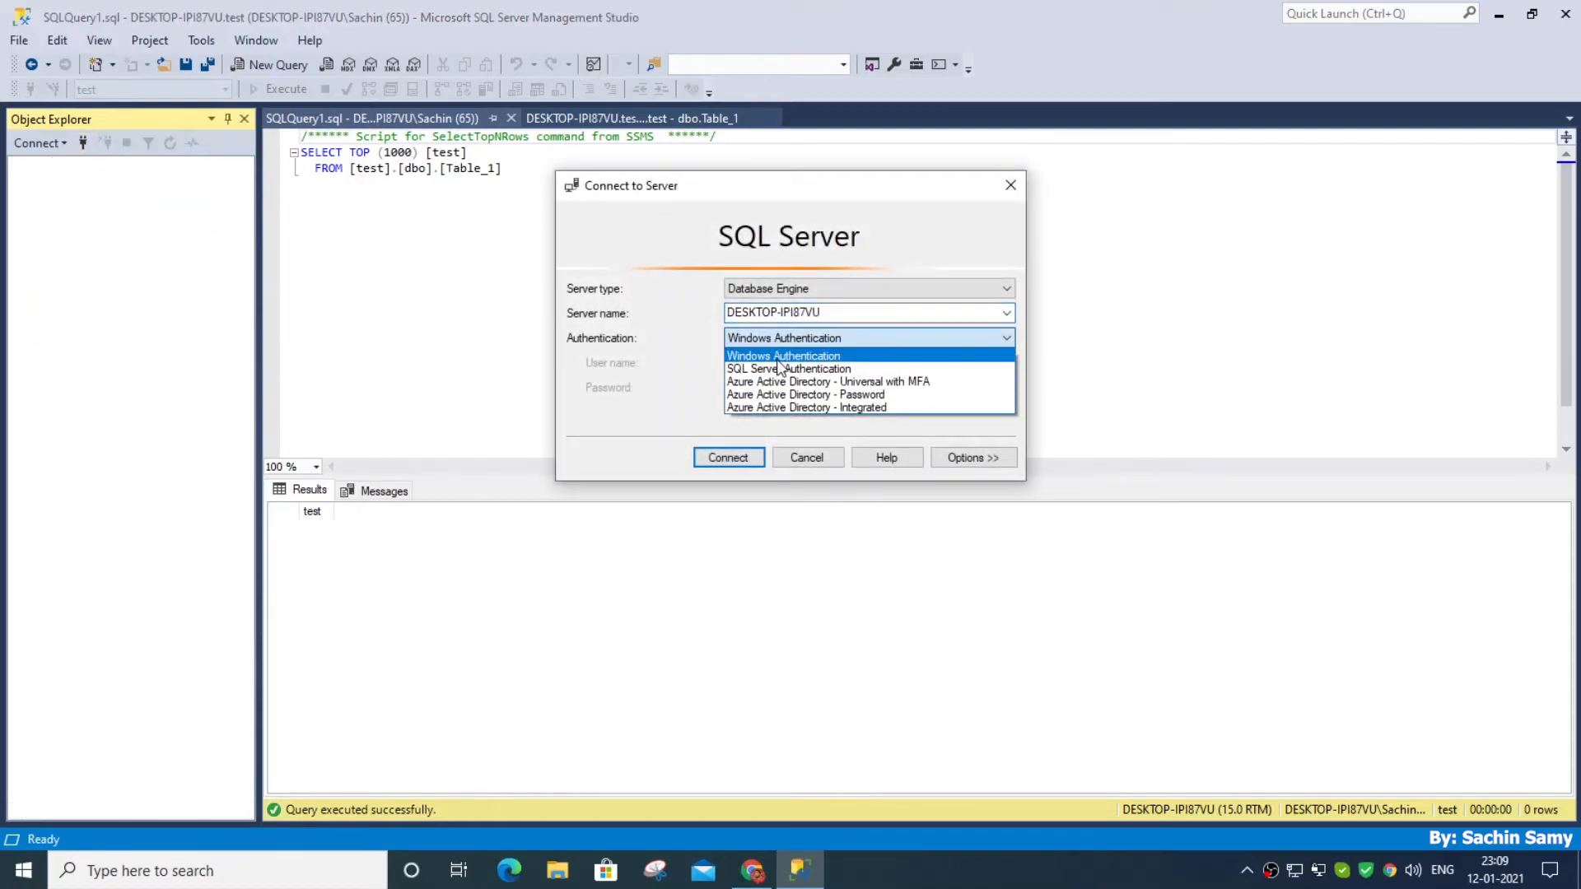
left_click(779, 370)
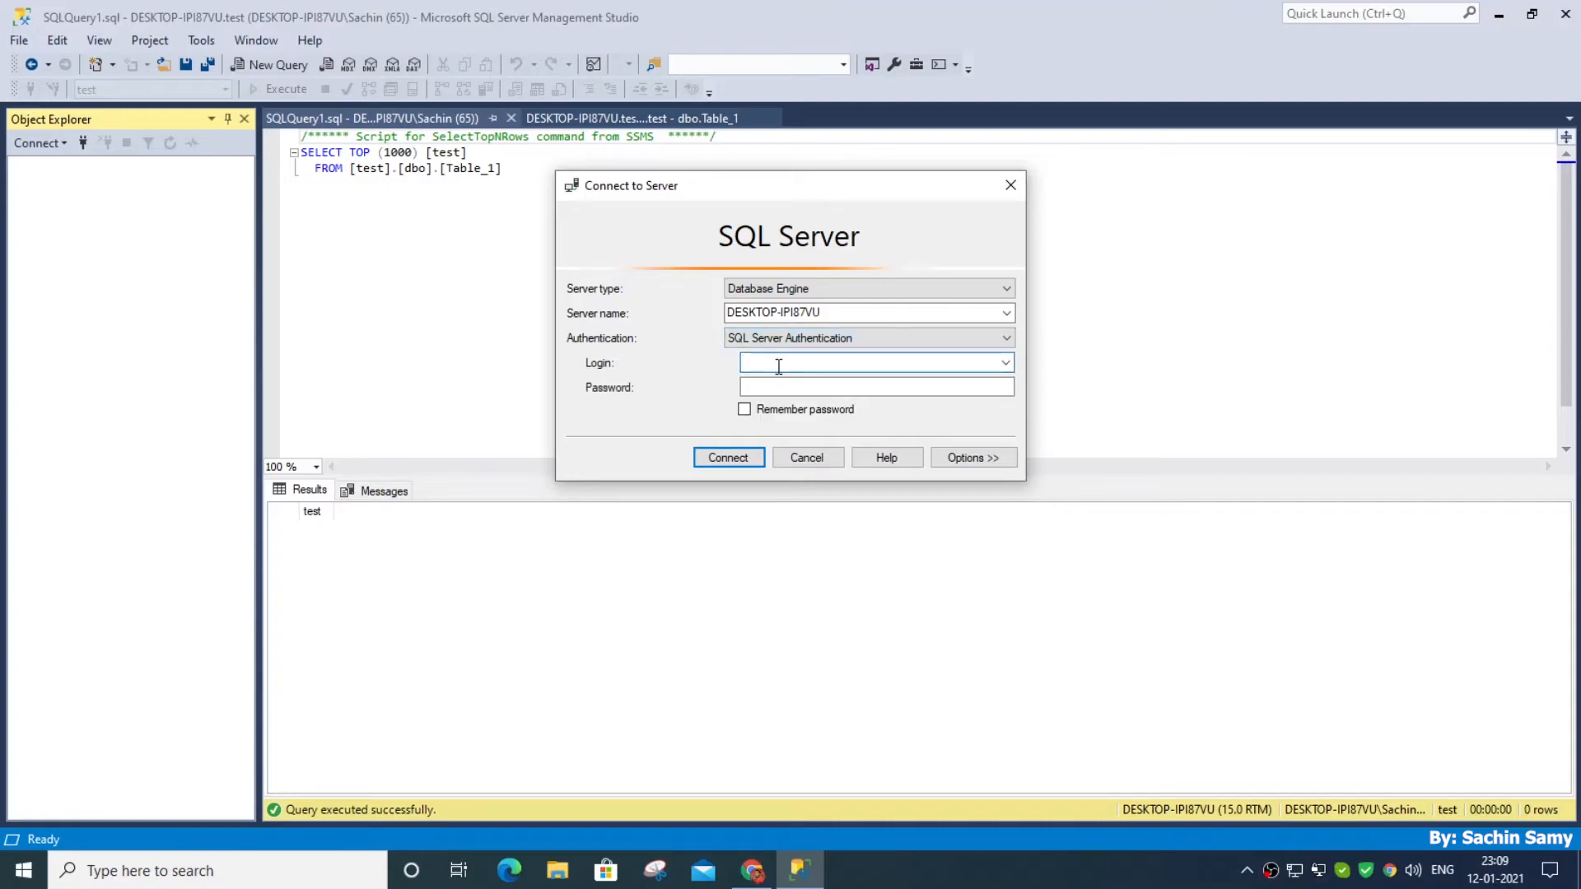
type("sa")
key("Tab")
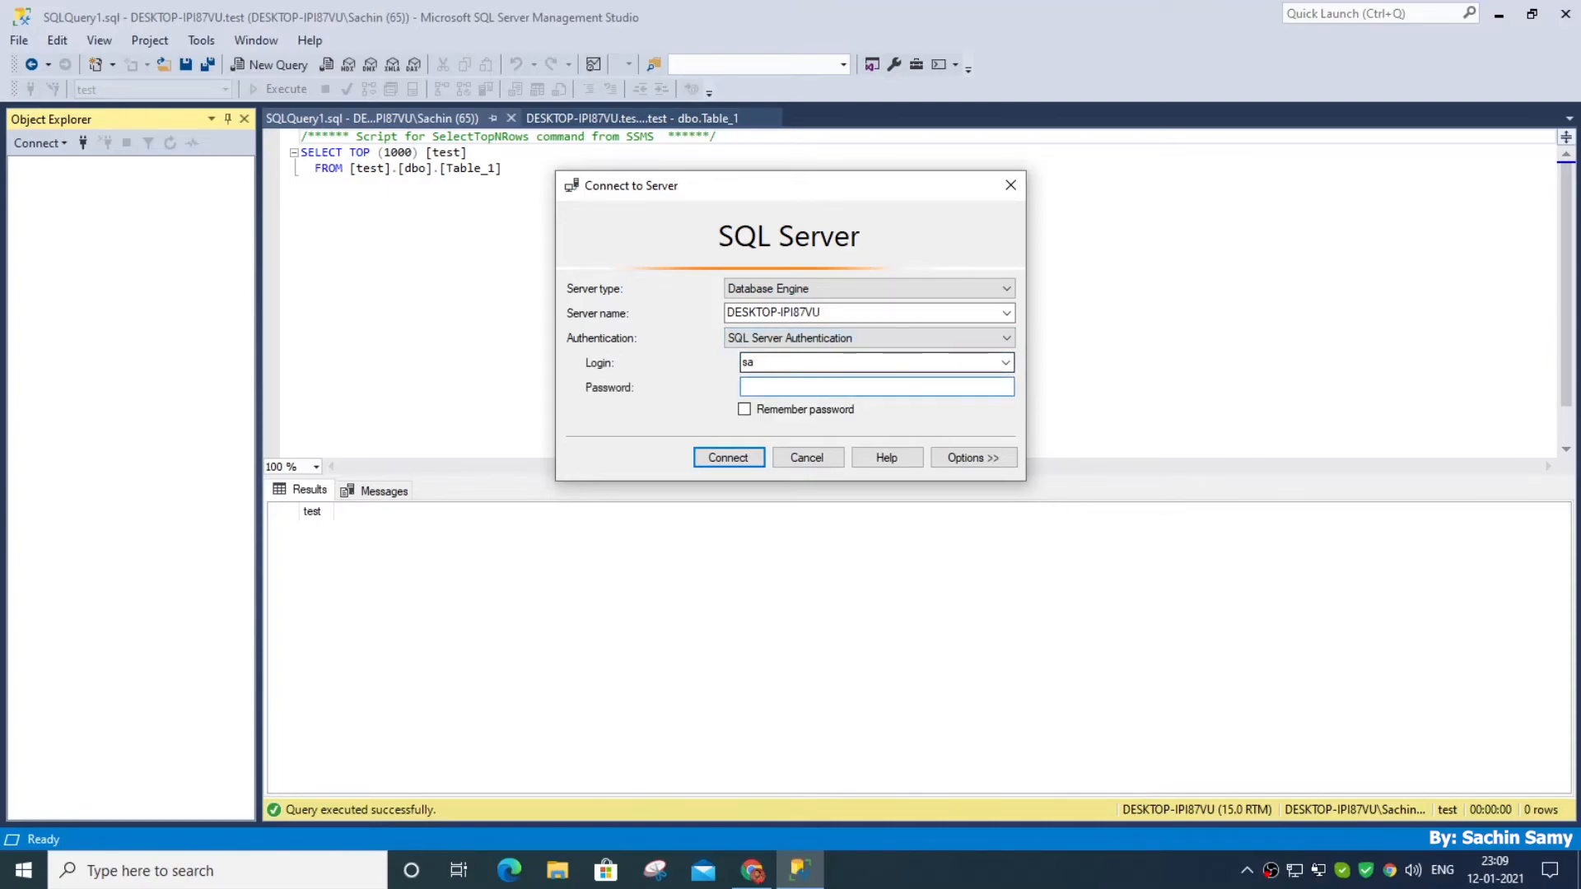
type("***")
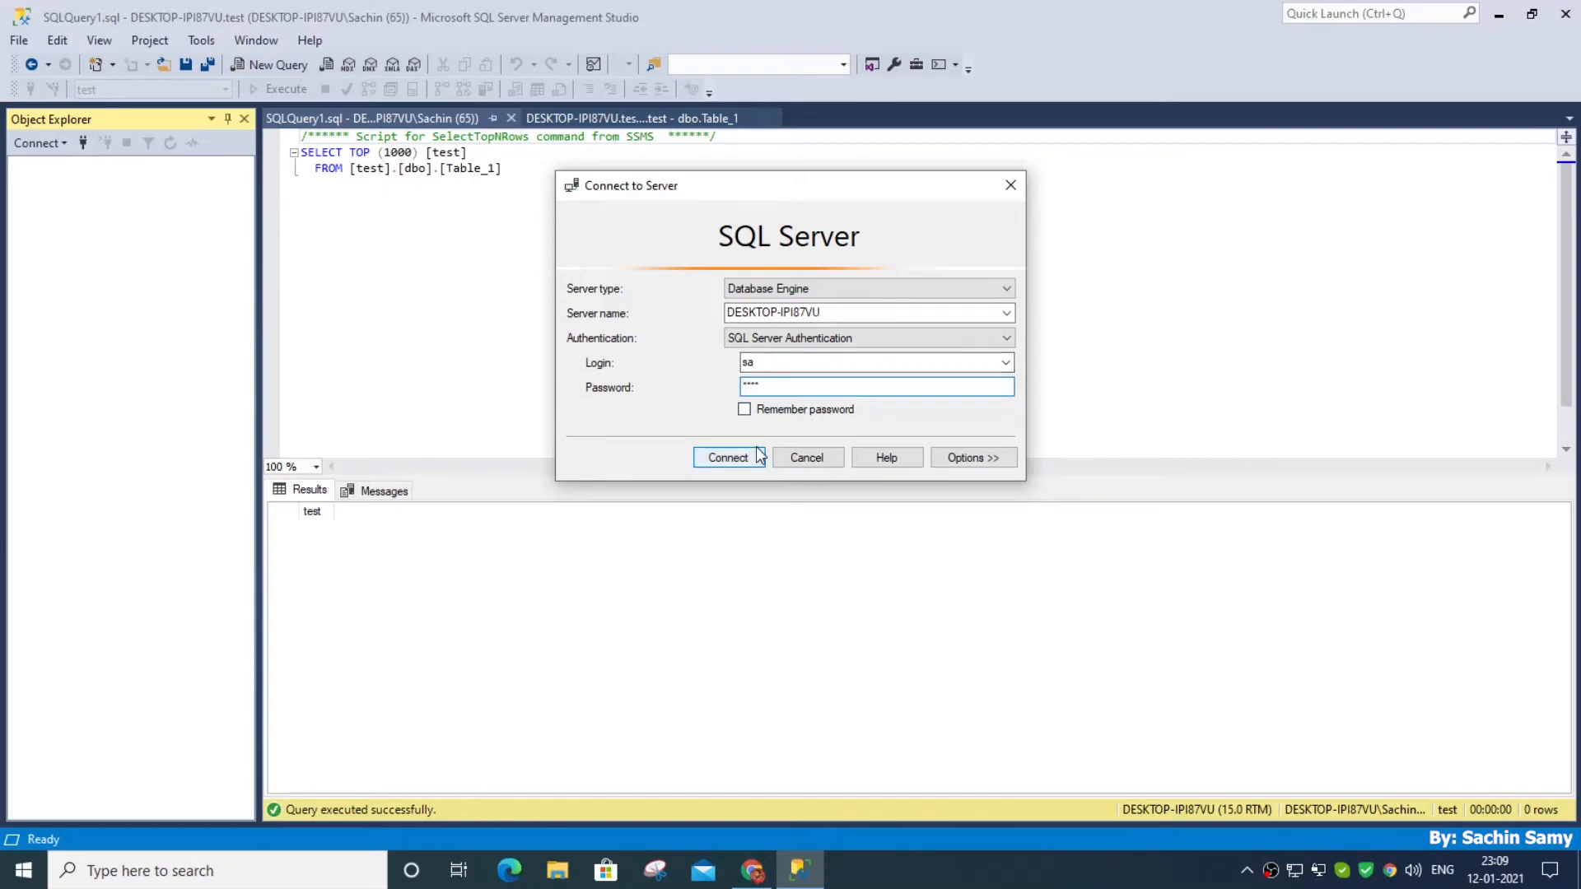
left_click(745, 412)
left_click(729, 457)
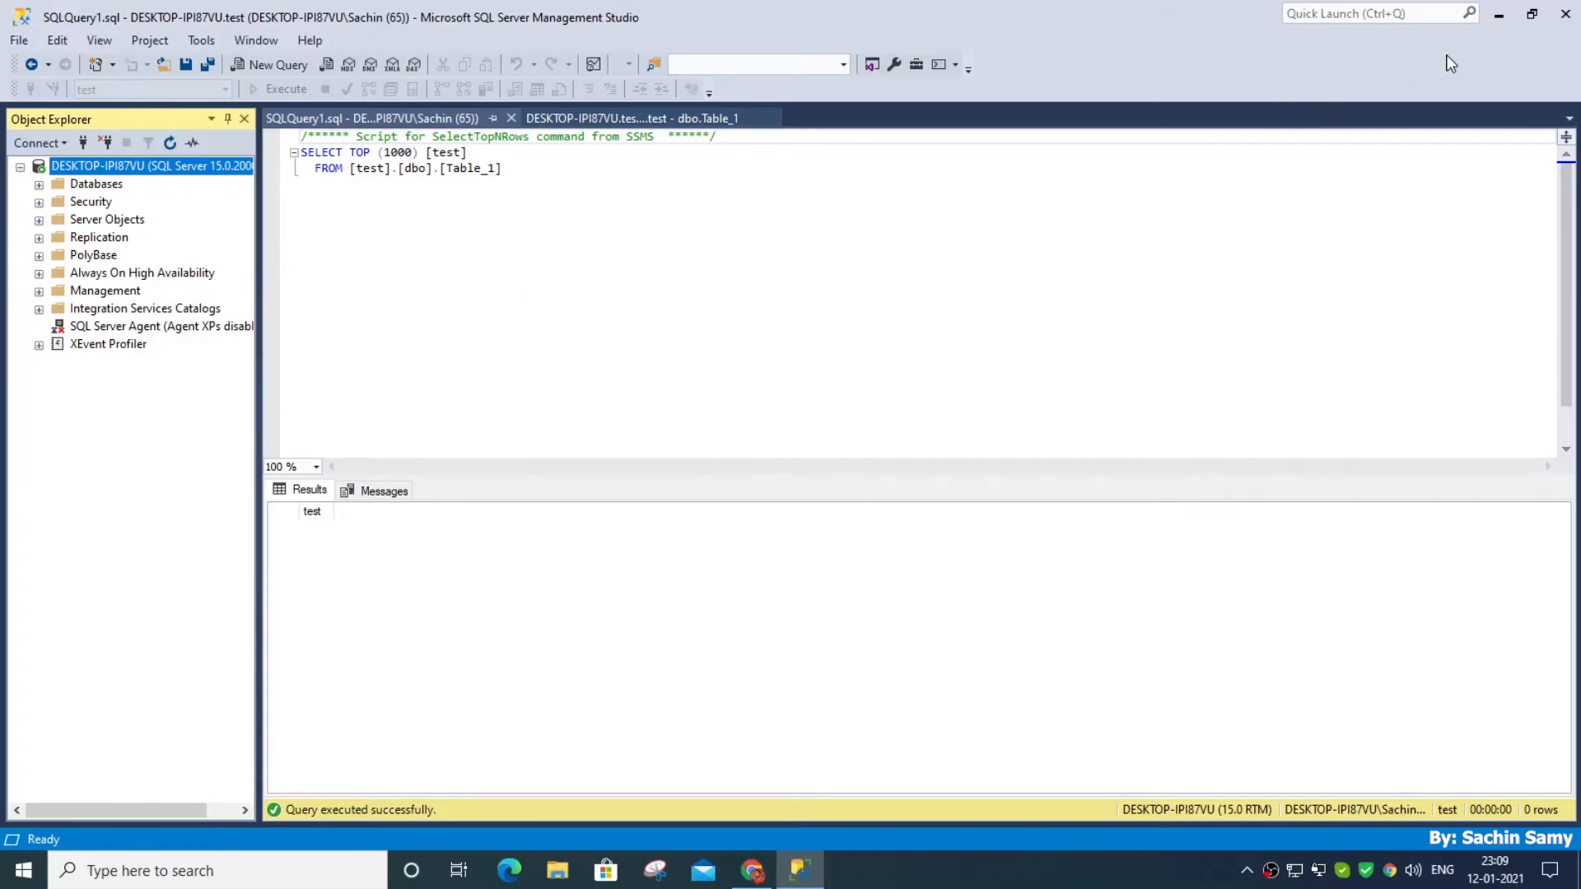
left_click(1500, 16)
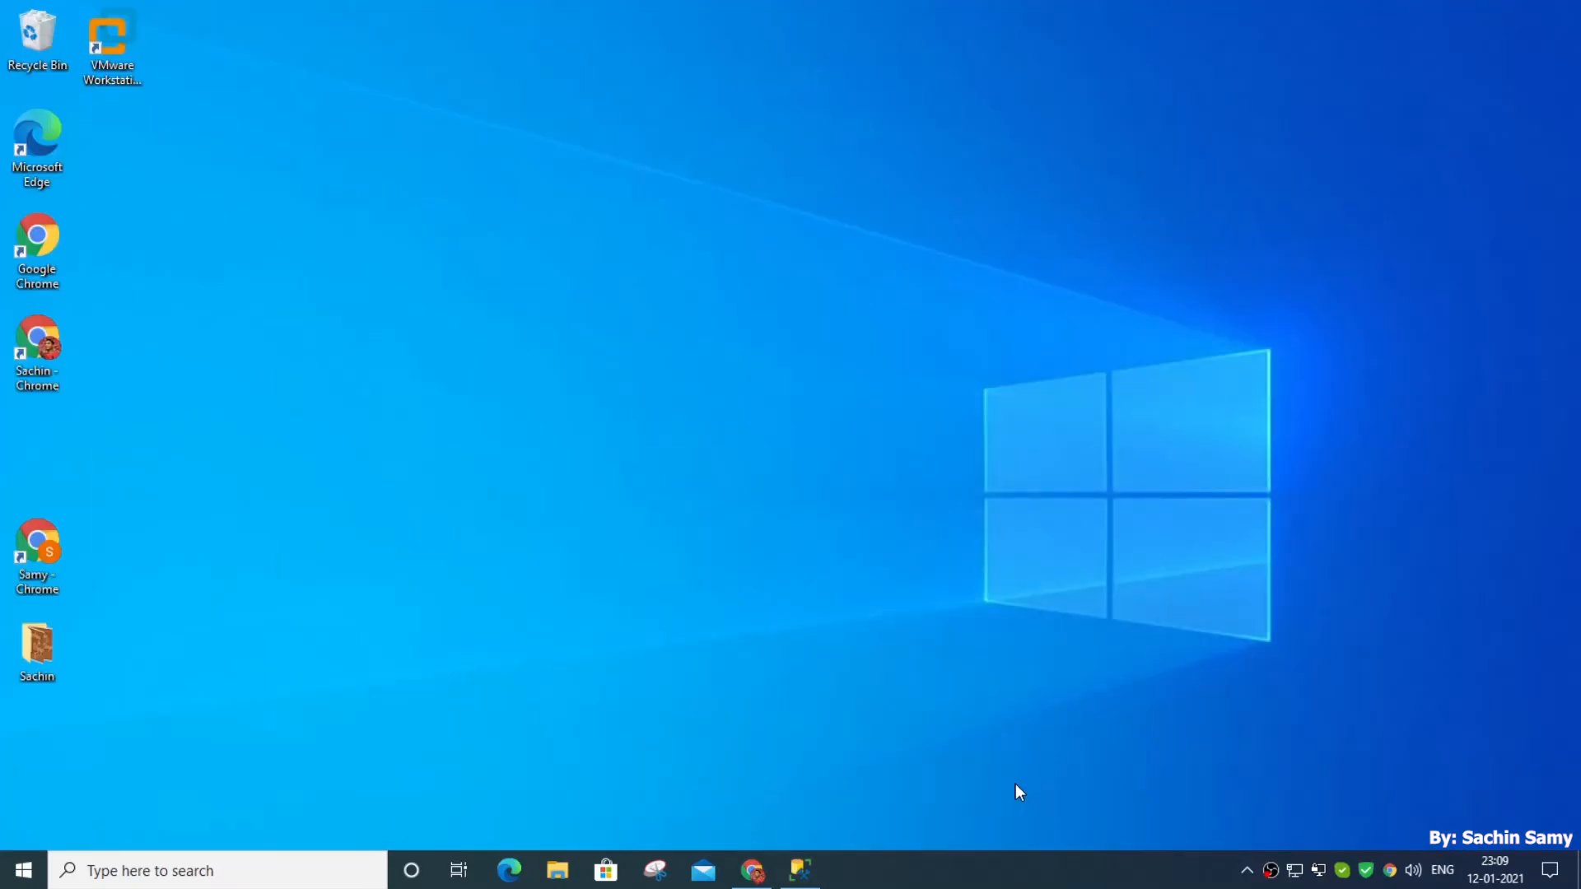